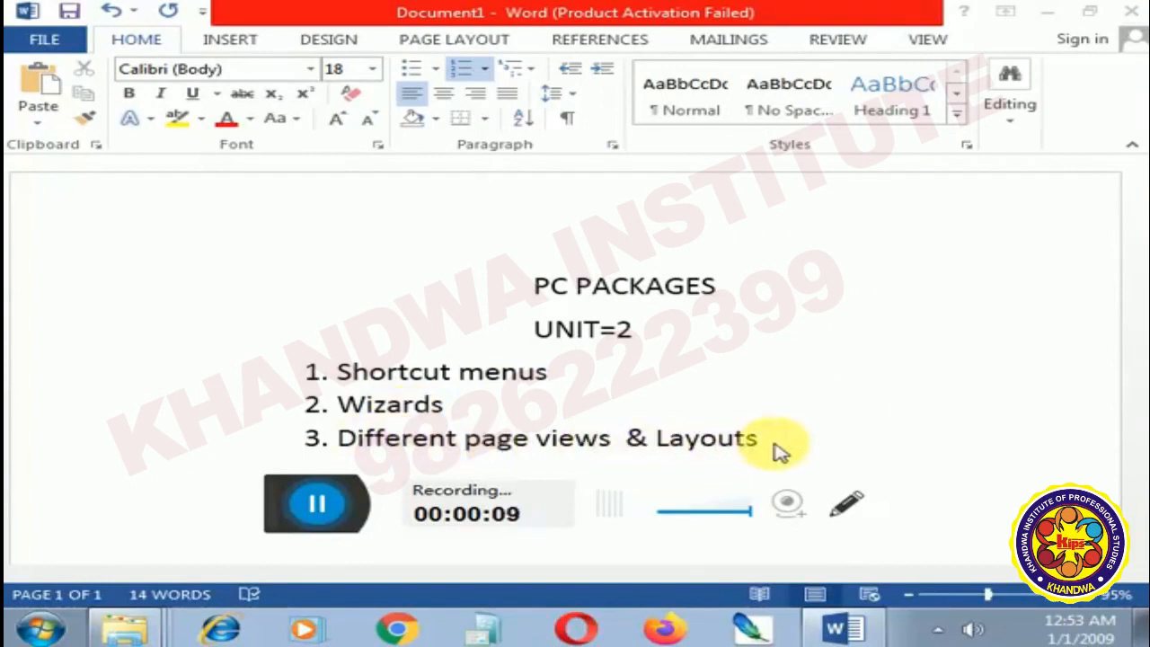
Step: Place the cursor after "Shortcut menus" and look at the document's Info page before returning to the text
{"action": "left_click", "coordinate": [564, 374]}
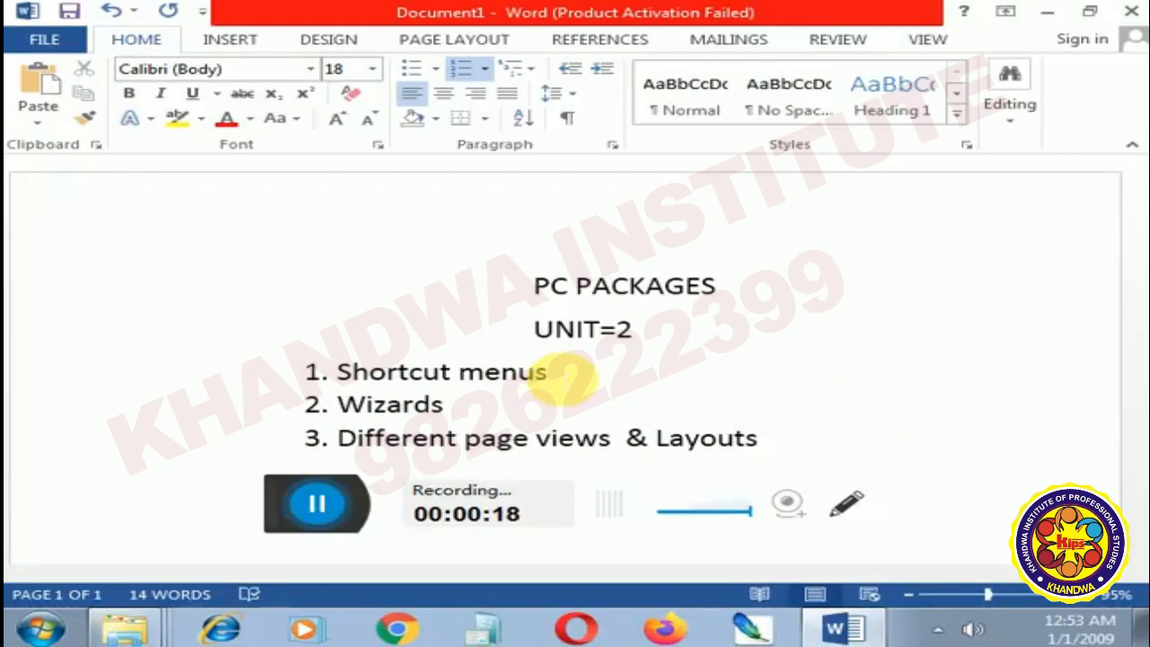
{"action": "left_click", "coordinate": [47, 38]}
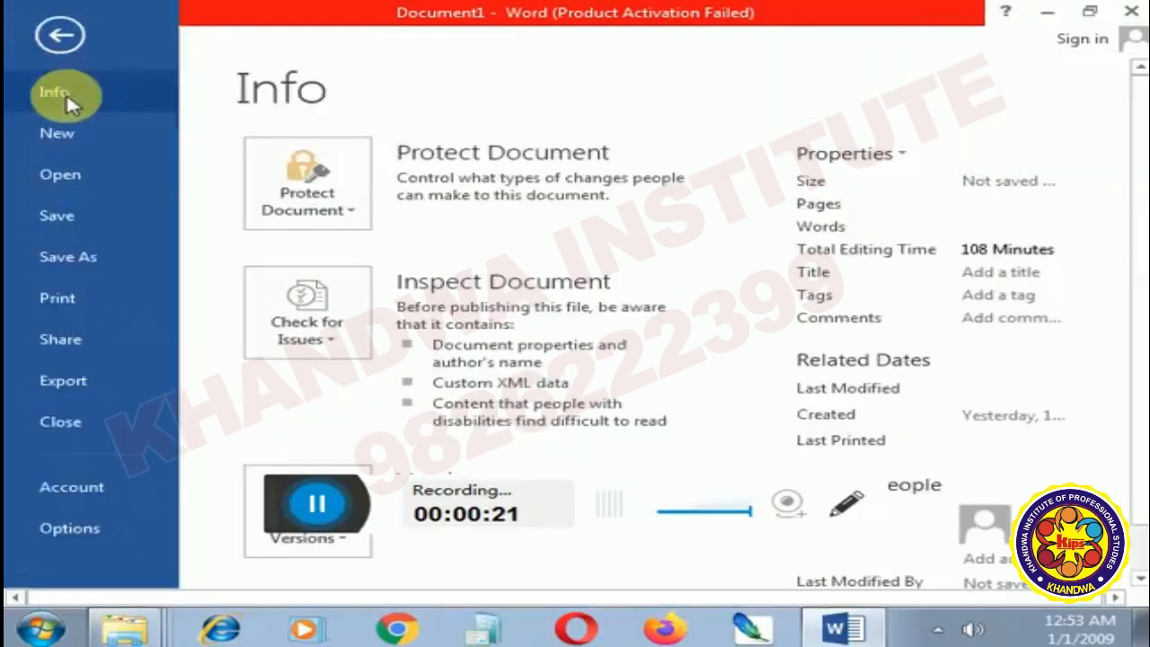
{"action": "left_click", "coordinate": [65, 39]}
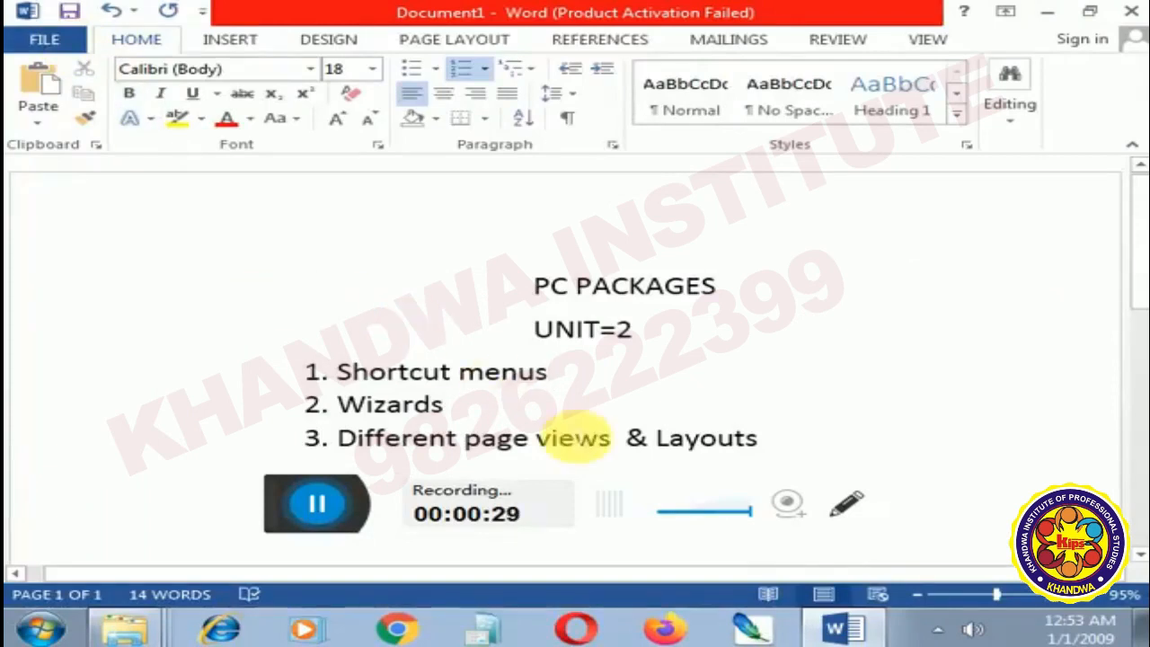
Step: Add the lettered sub-item "Ctrl+n" under "Shortcut menus" in the numbered list
{"action": "key", "text": "Return"}
{"action": "key", "text": "Tab"}
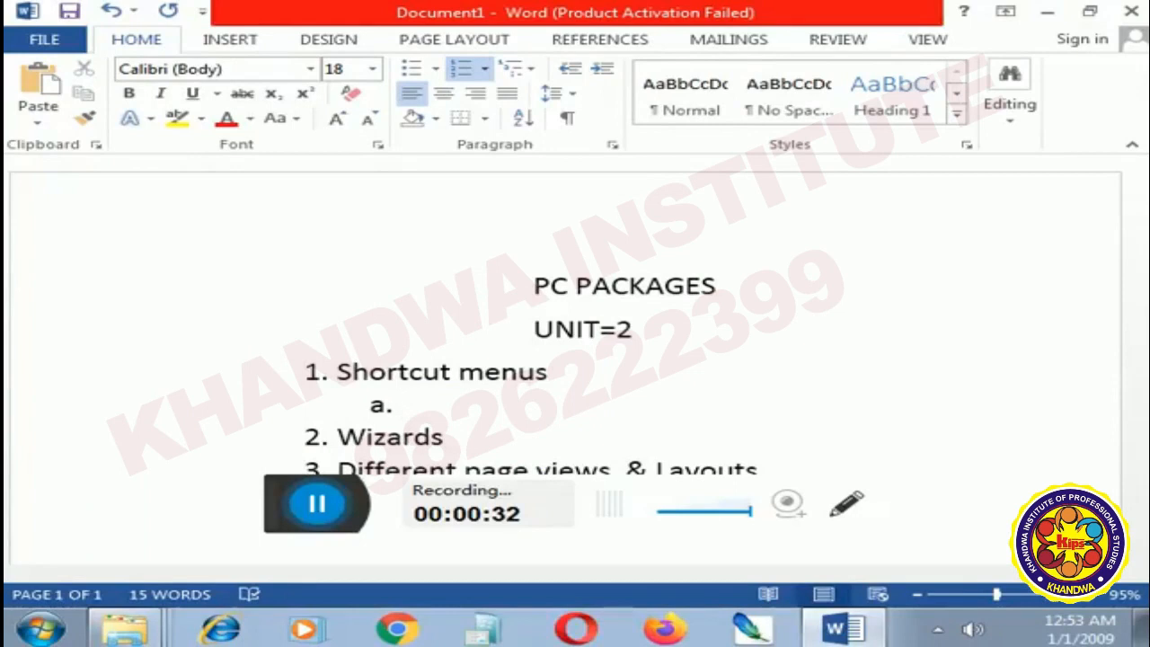
{"action": "type", "text": "ctrl"}
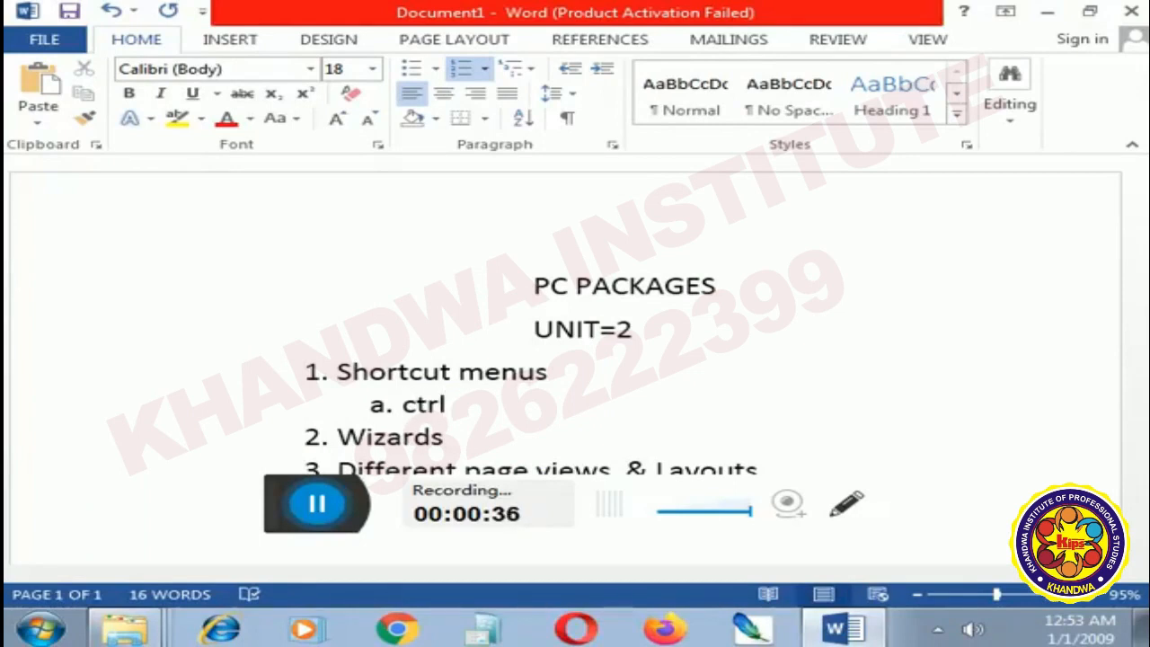
{"action": "type", "text": "+n"}
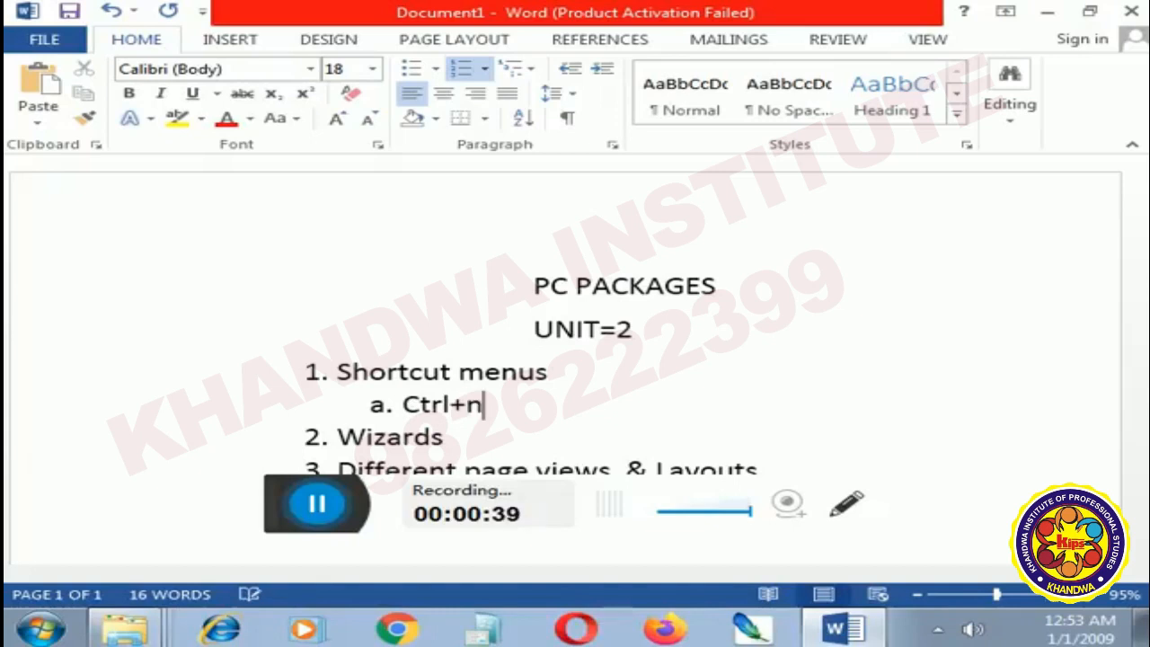
{"action": "key", "text": "Return"}
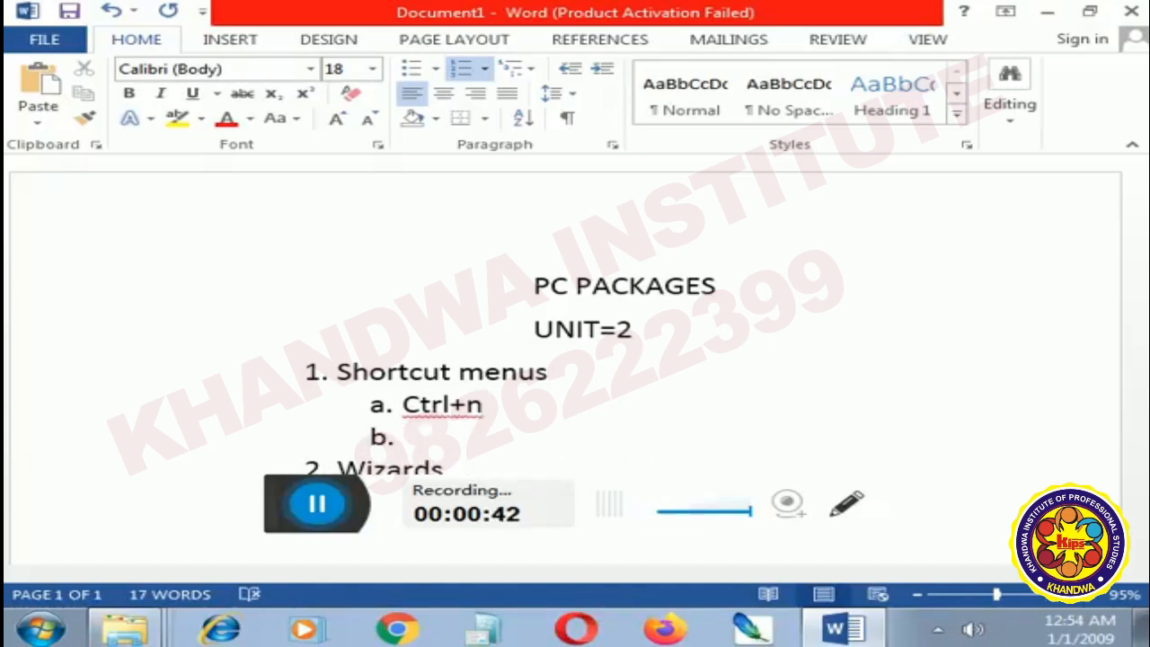
Step: Enter "Ctrl+o" as sub-item b under "Shortcut menus"
{"action": "type", "text": "ctrl"}
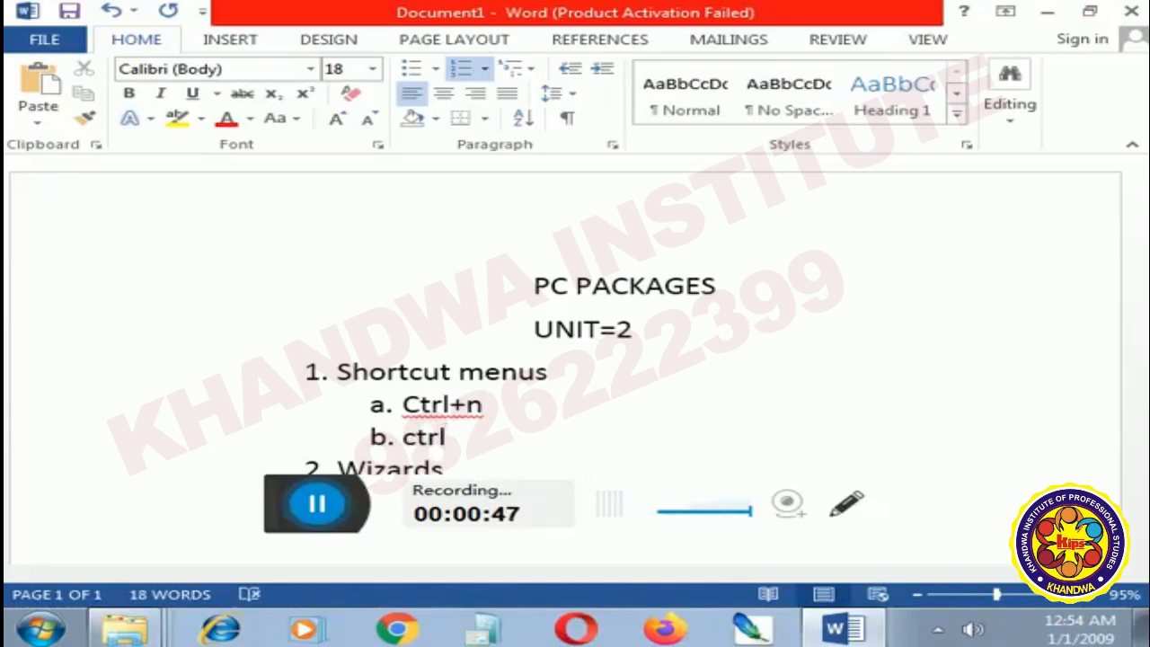
{"action": "type", "text": "="}
{"action": "key", "text": "BackSpace"}
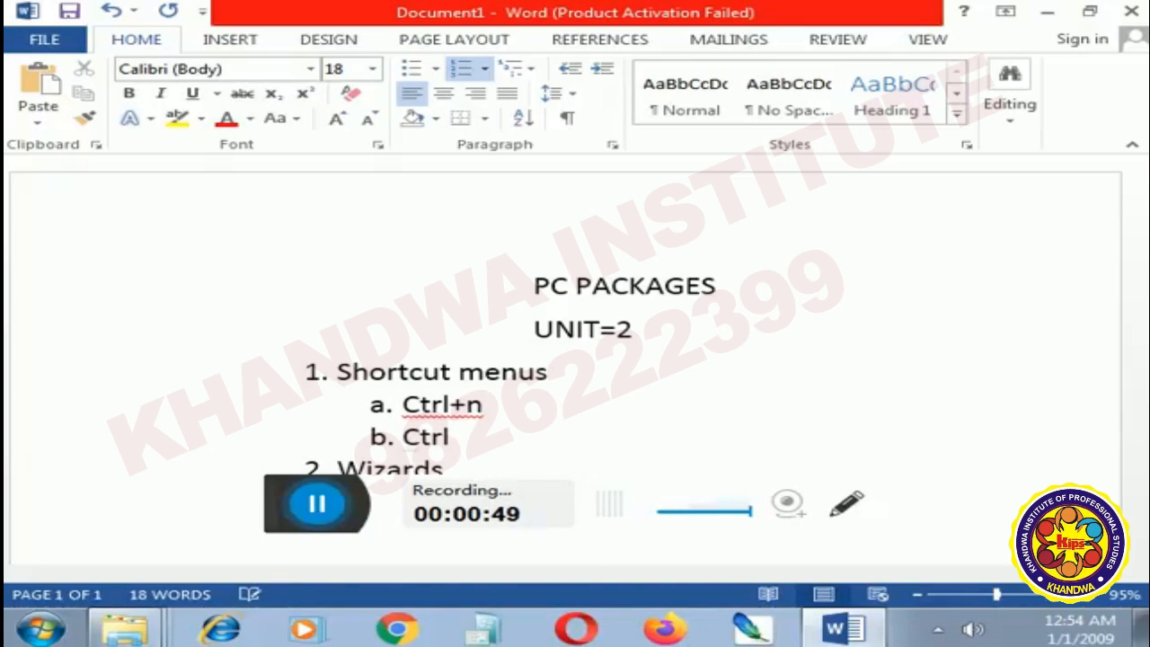
{"action": "type", "text": "+o"}
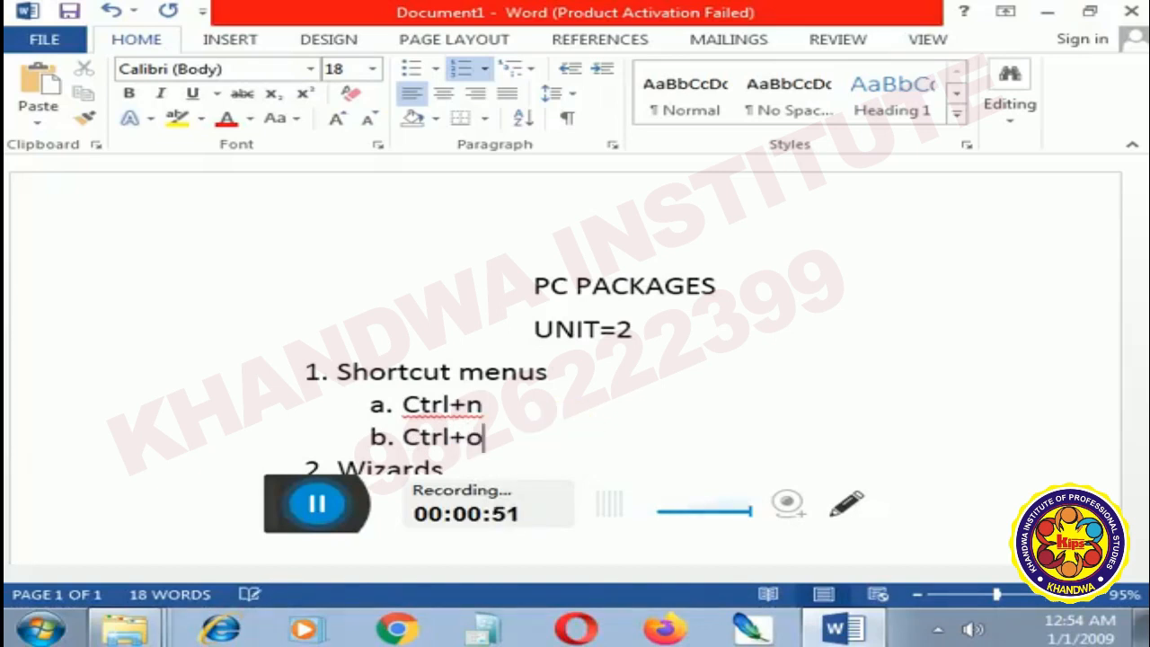
{"action": "key", "text": "Return"}
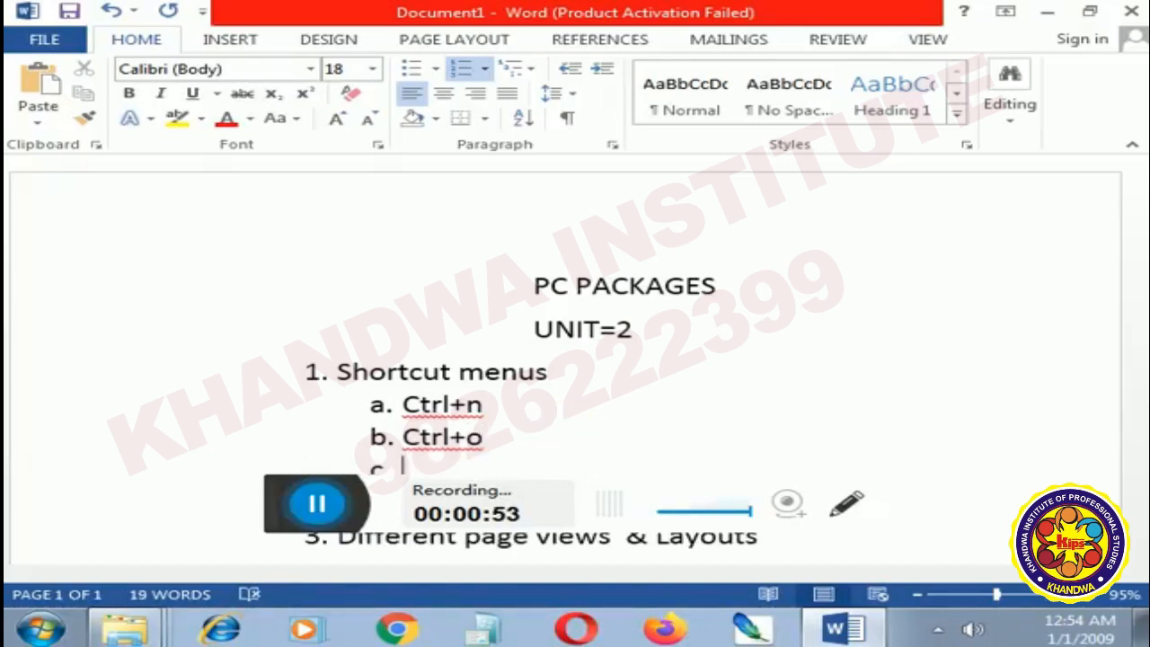
Step: Enter "Ctrl+s" as sub-item c under "Shortcut menus", dismissing any interruption and correcting the mistyped separator
{"action": "type", "text": "ctrl"}
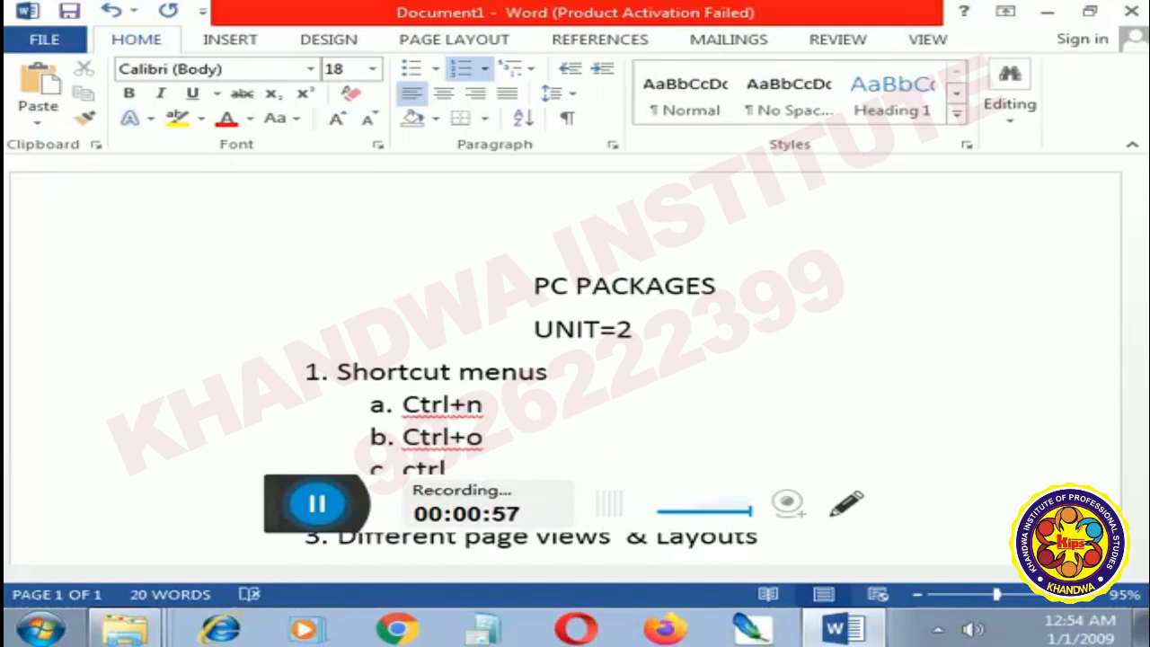
{"action": "key", "text": "shift"}
{"action": "key", "text": "shift"}
{"action": "key", "text": "shift"}
{"action": "key", "text": "shift"}
{"action": "key", "text": "shift"}
{"action": "key", "text": "Escape"}
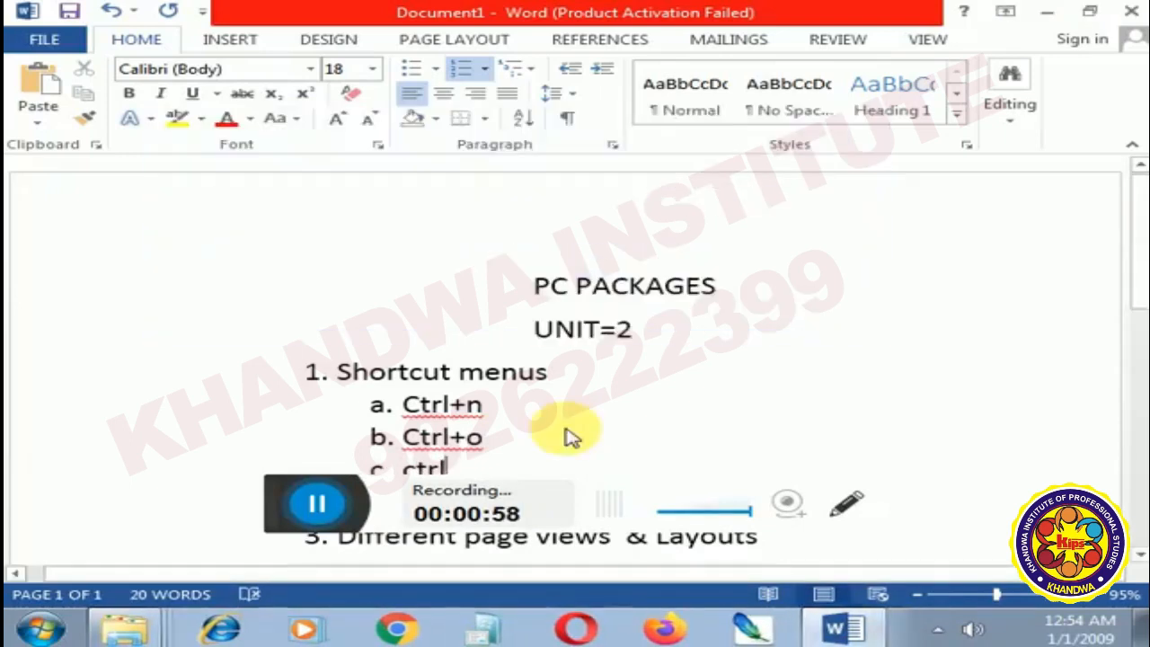
{"action": "type", "text": "="}
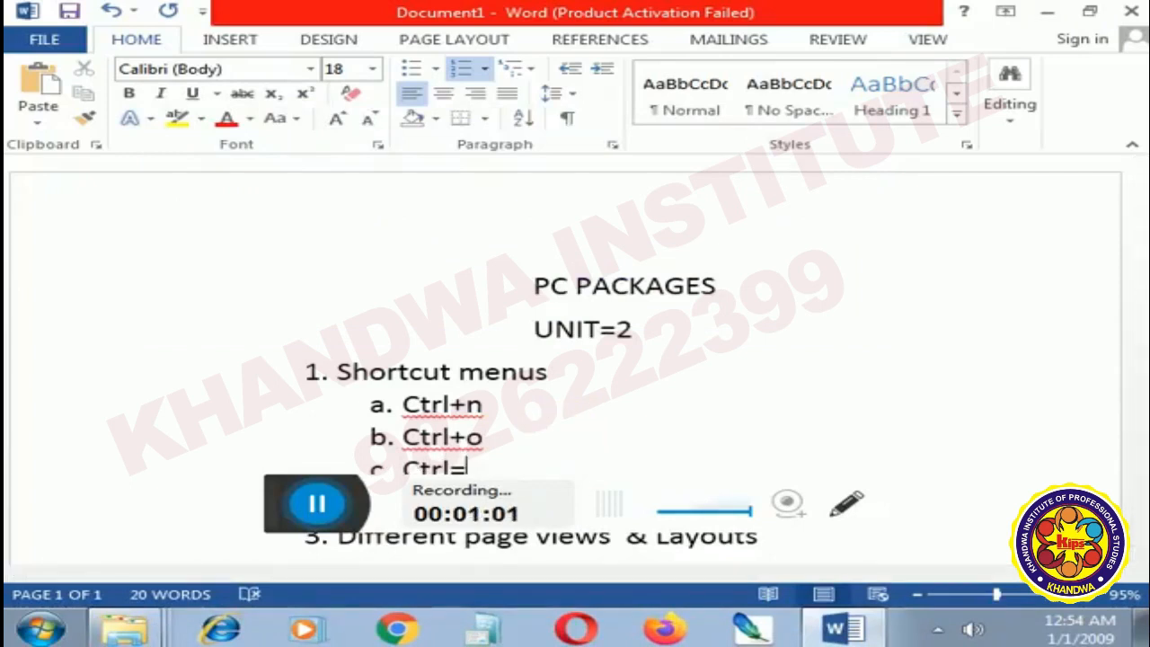
{"action": "key", "text": "BackSpace"}
{"action": "type", "text": "+s"}
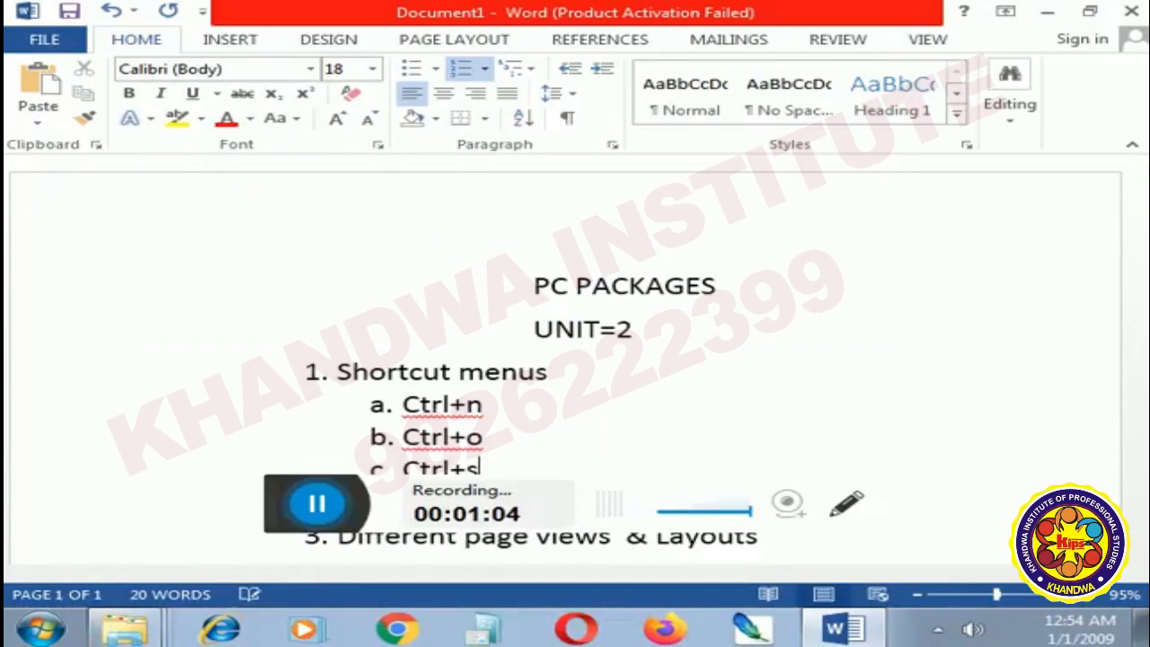
{"action": "key", "text": "Return"}
Step: Enter "Ctrl+c" as sub-item d under "Shortcut menus"
{"action": "scroll", "coordinate": [568, 422], "scroll_direction": "down", "scroll_amount": 1}
{"action": "scroll", "coordinate": [568, 423], "scroll_direction": "down", "scroll_amount": 1}
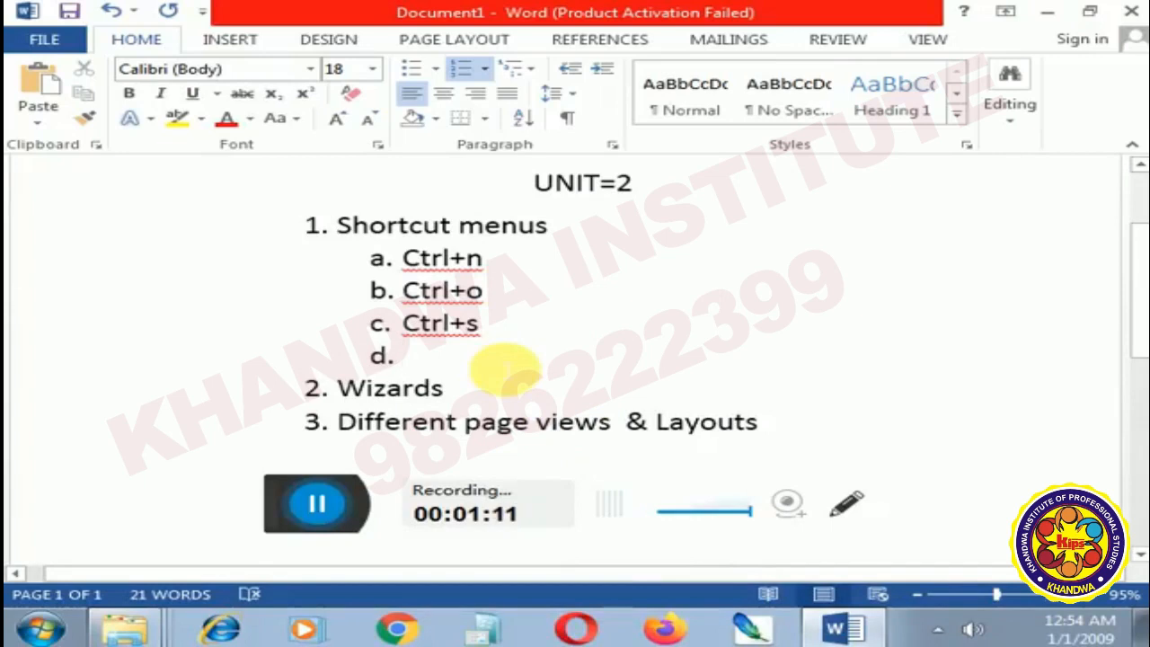
{"action": "type", "text": "C"}
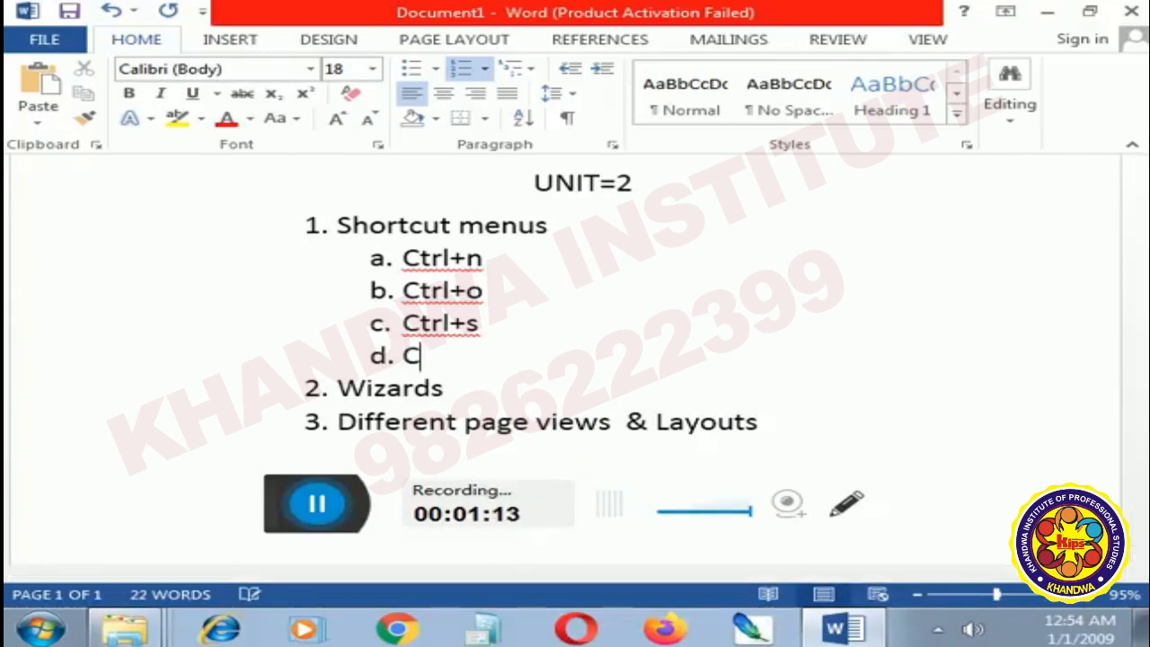
{"action": "type", "text": "tr"}
{"action": "type", "text": "l++"}
{"action": "key", "text": "BackSpace"}
{"action": "type", "text": "c"}
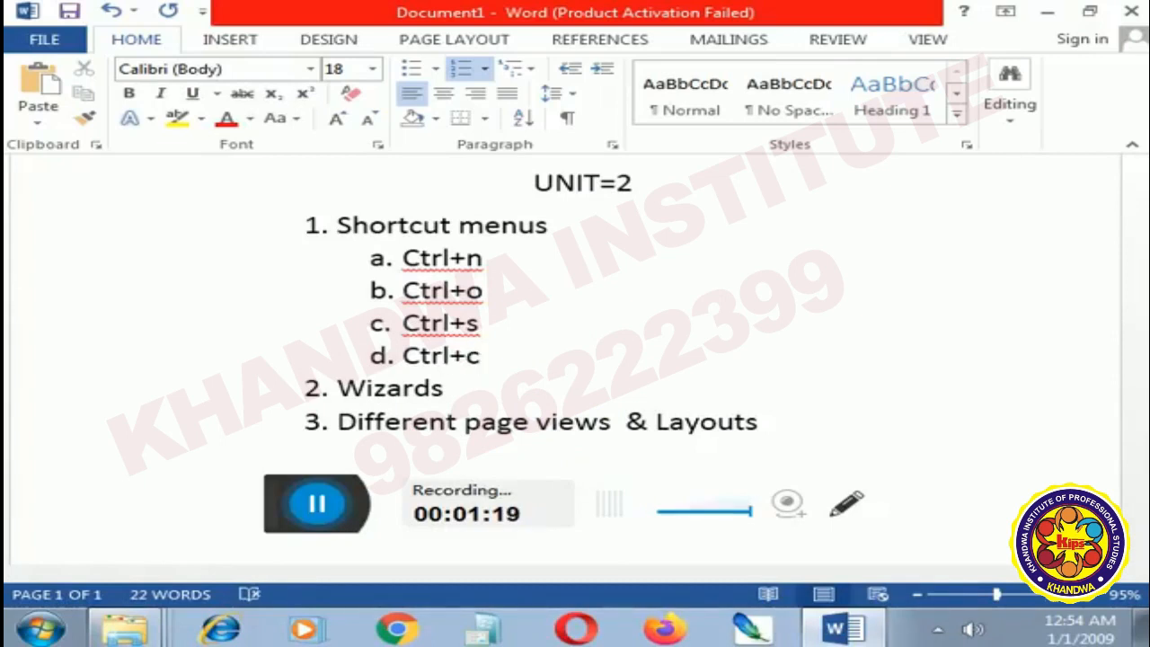
Step: Add "Ctrl+v" as sub-item e, keeping it at the lettered level under "Shortcut menus"
{"action": "key", "text": "Return"}
{"action": "key", "text": "Return"}
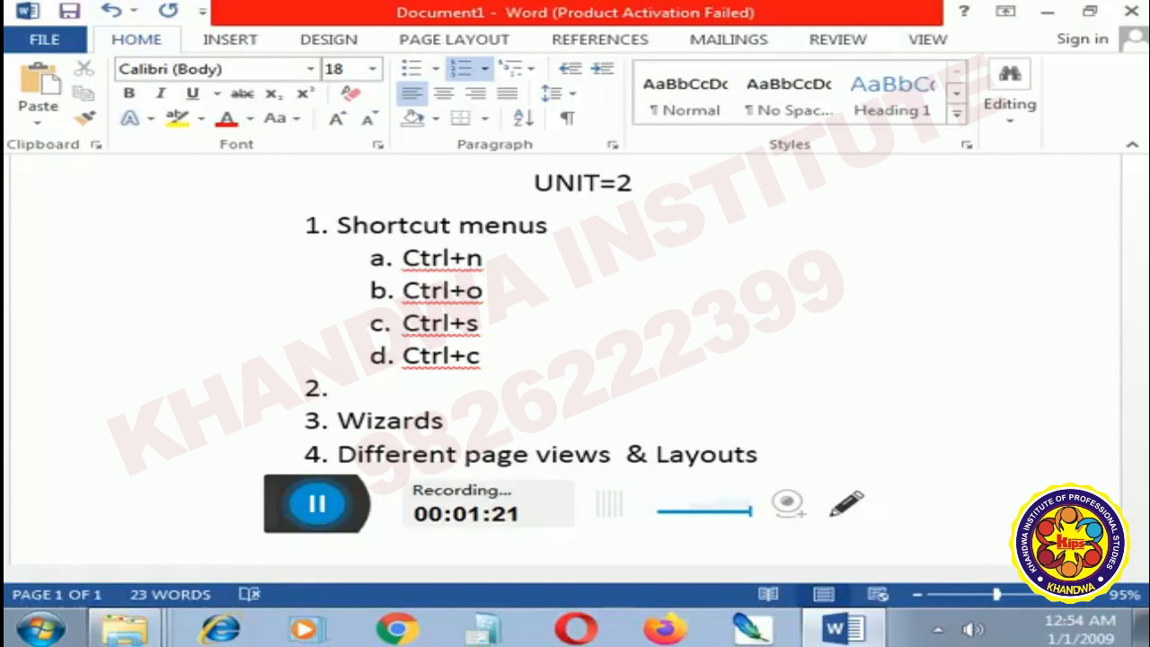
{"action": "key", "text": "Tab"}
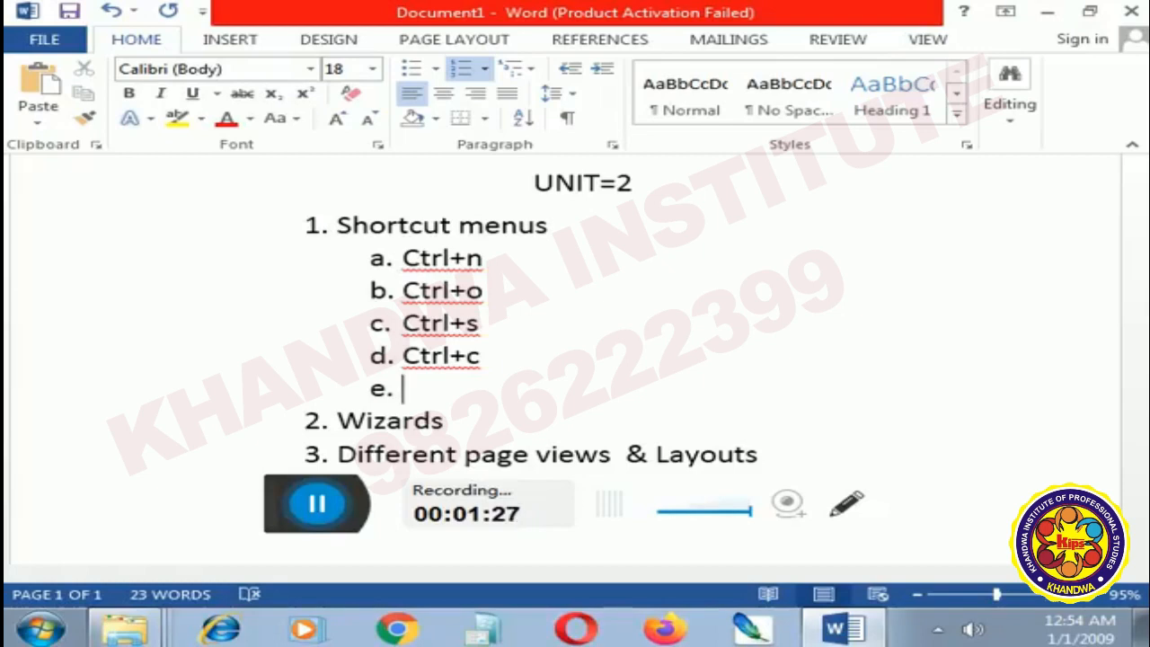
{"action": "type", "text": "ctrl+"}
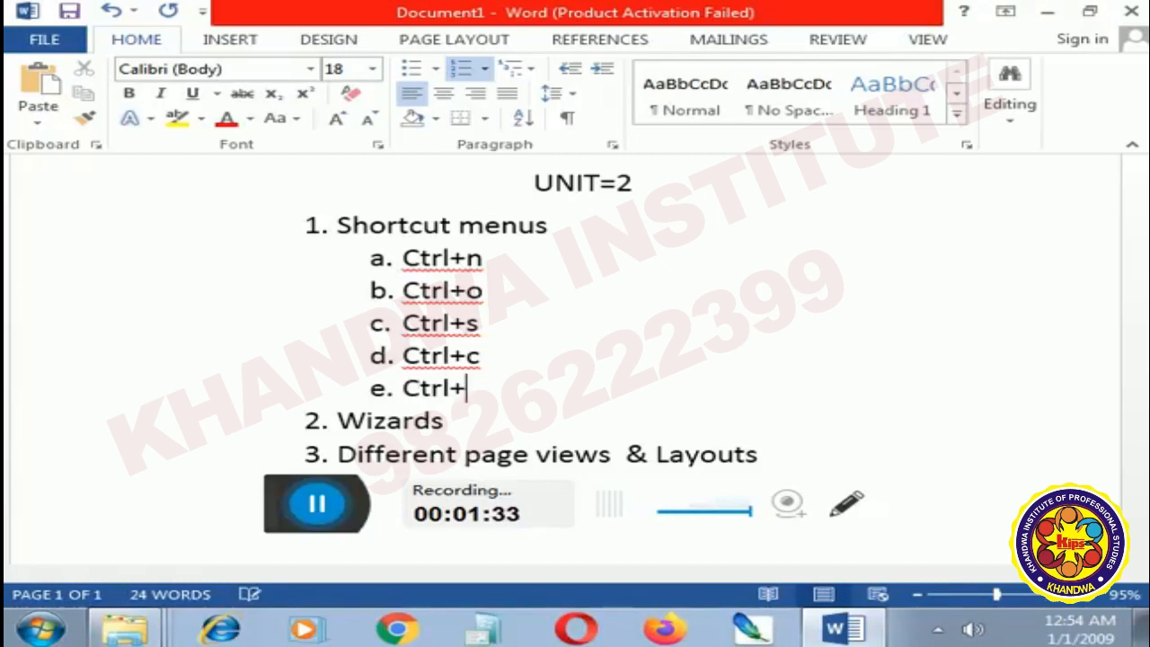
{"action": "type", "text": "v"}
{"action": "key", "text": "Return"}
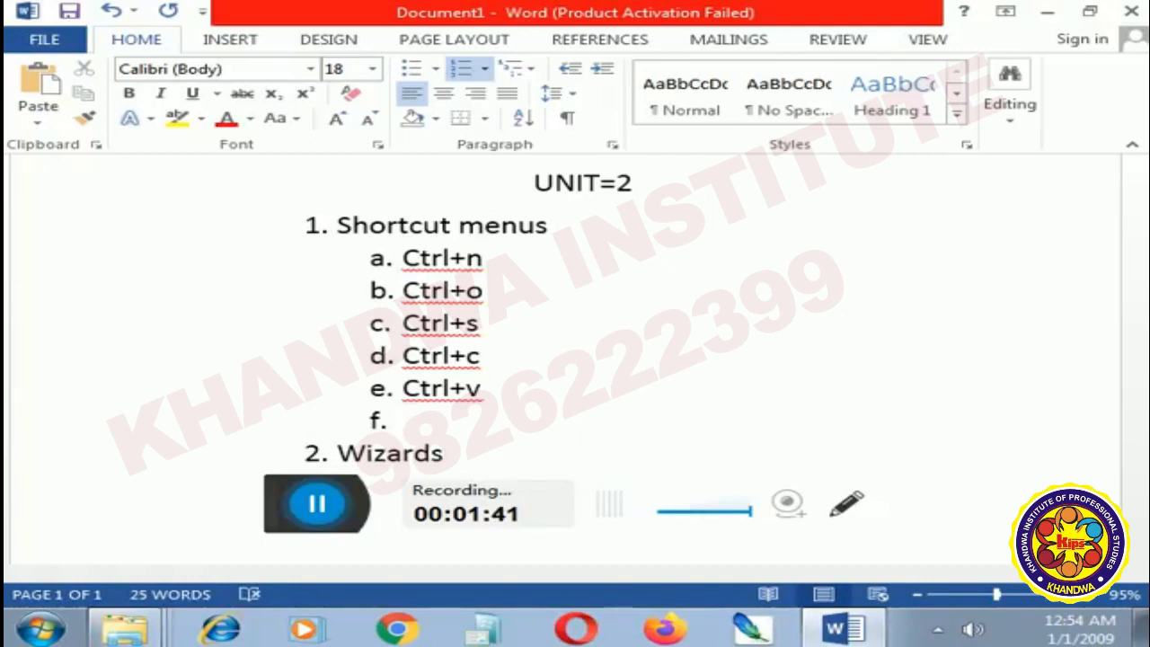
Step: Enter "Ctrl+x" as sub-item f under "Shortcut menus", removing the surplus characters
{"action": "type", "text": "c"}
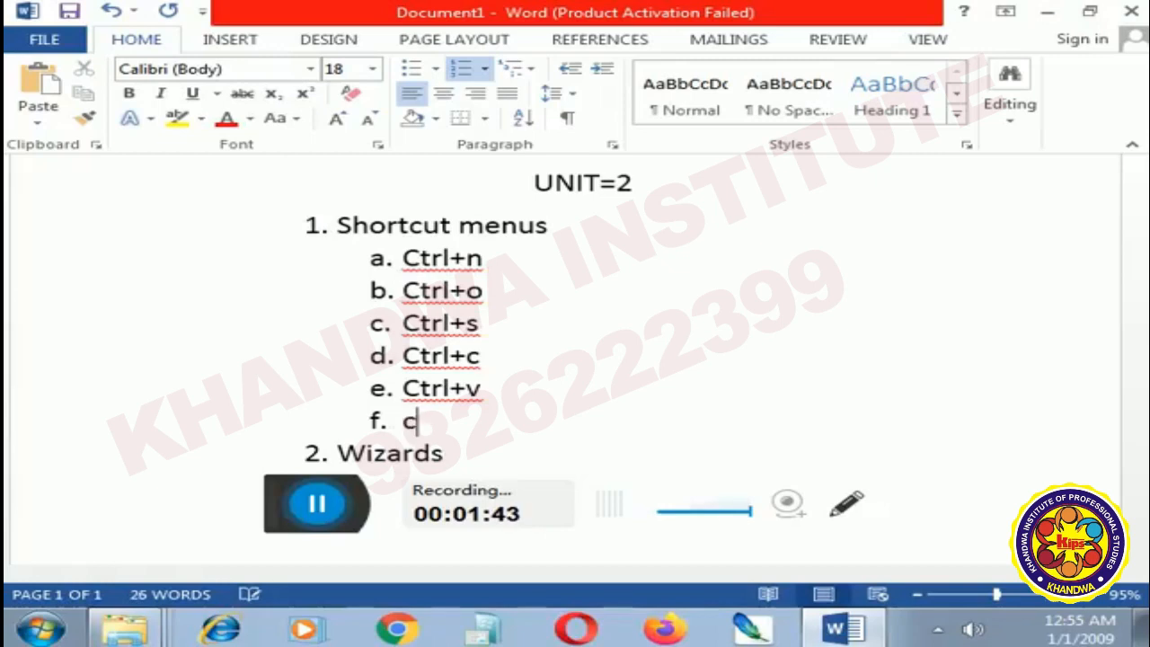
{"action": "type", "text": "trl"}
{"action": "key", "text": "shift"}
{"action": "key", "text": "shift"}
{"action": "key", "text": "shift"}
{"action": "key", "text": "shift"}
{"action": "key", "text": "shift"}
{"action": "key", "text": "Escape"}
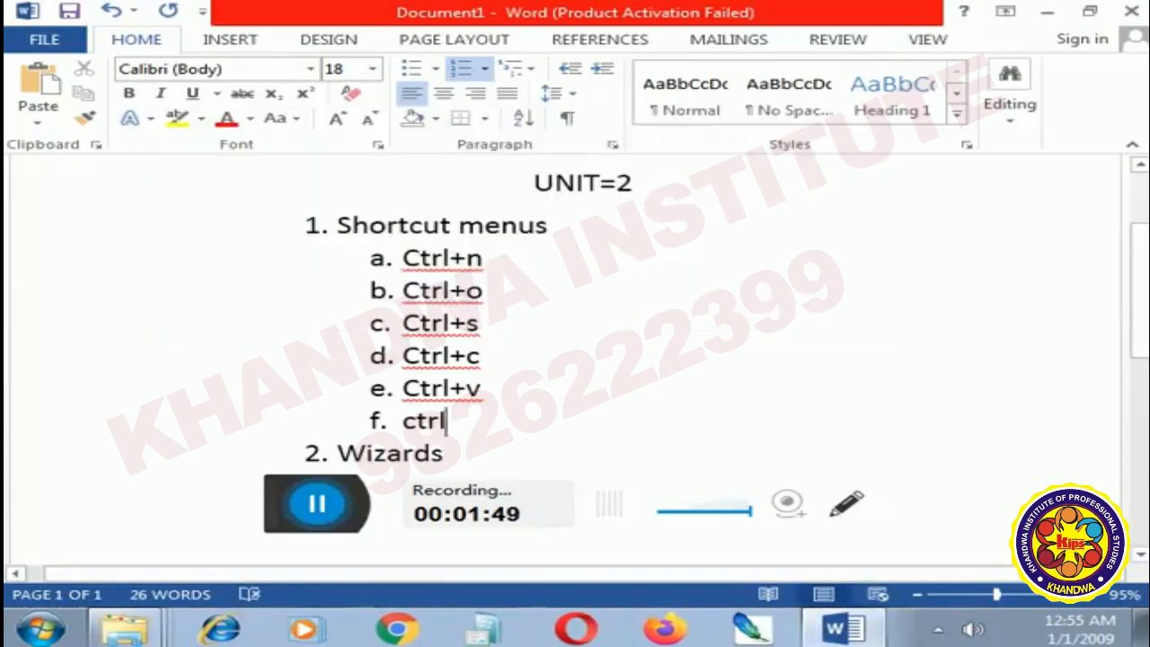
{"action": "type", "text": "+"}
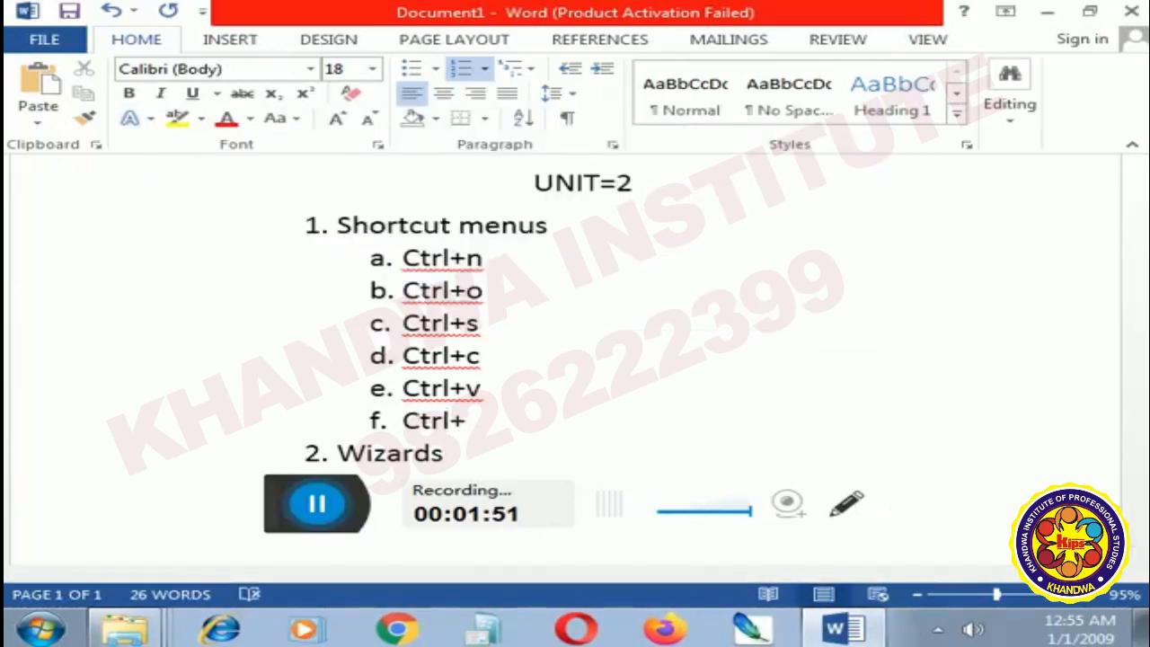
{"action": "type", "text": "xxx"}
{"action": "key", "text": "BackSpace"}
{"action": "key", "text": "BackSpace"}
{"action": "key", "text": "Return"}
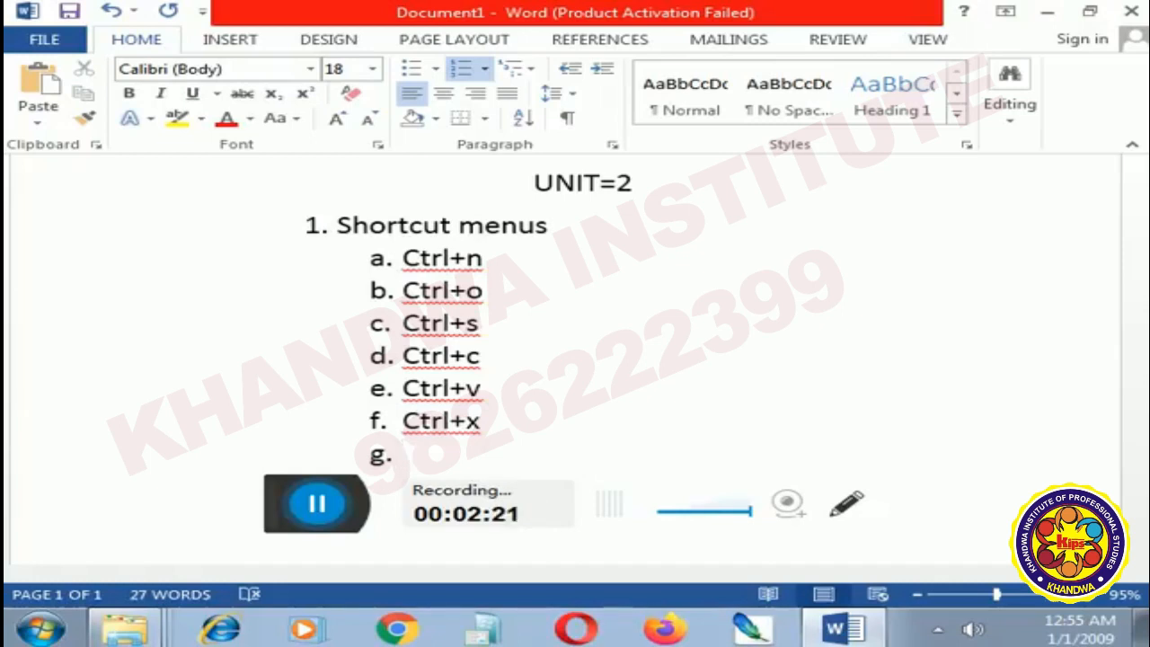
Step: Enter "Ctrl+a" as sub-item g under "Shortcut menus" and start a new list line below it
{"action": "type", "text": "ctrl"}
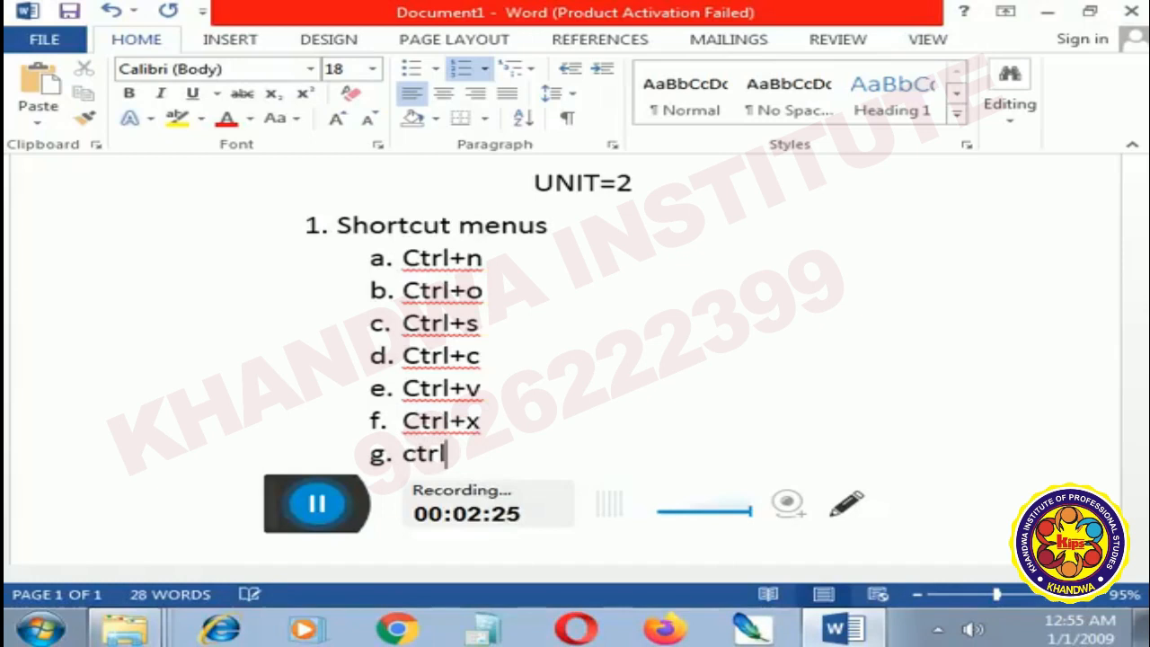
{"action": "type", "text": "+a"}
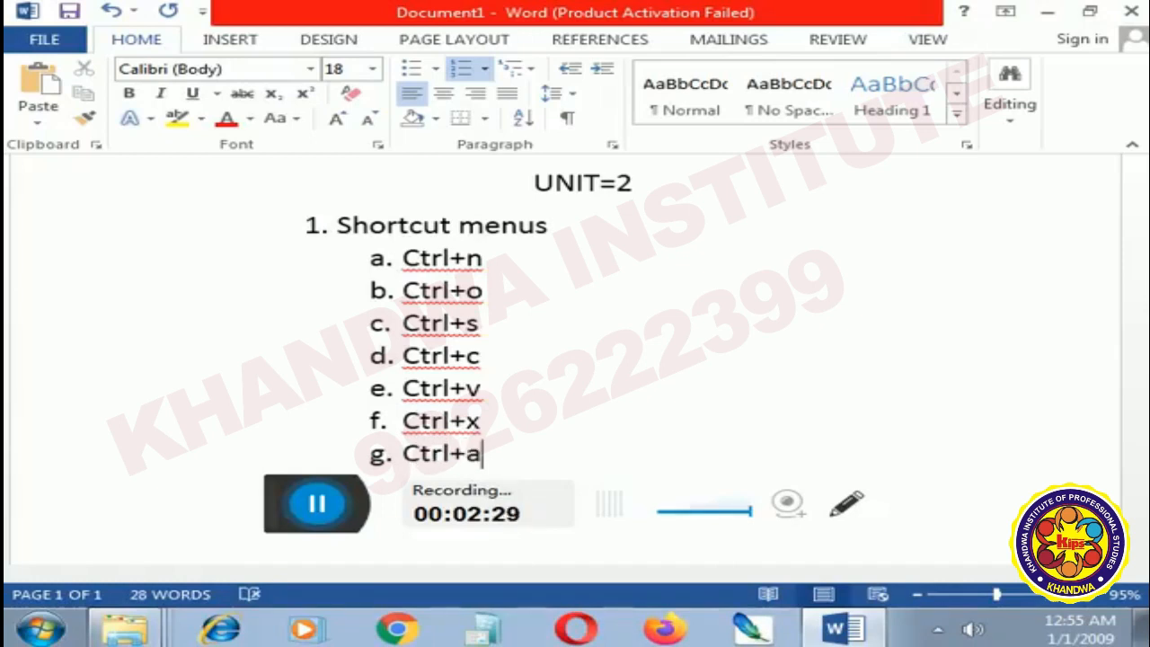
{"action": "key", "text": "Return"}
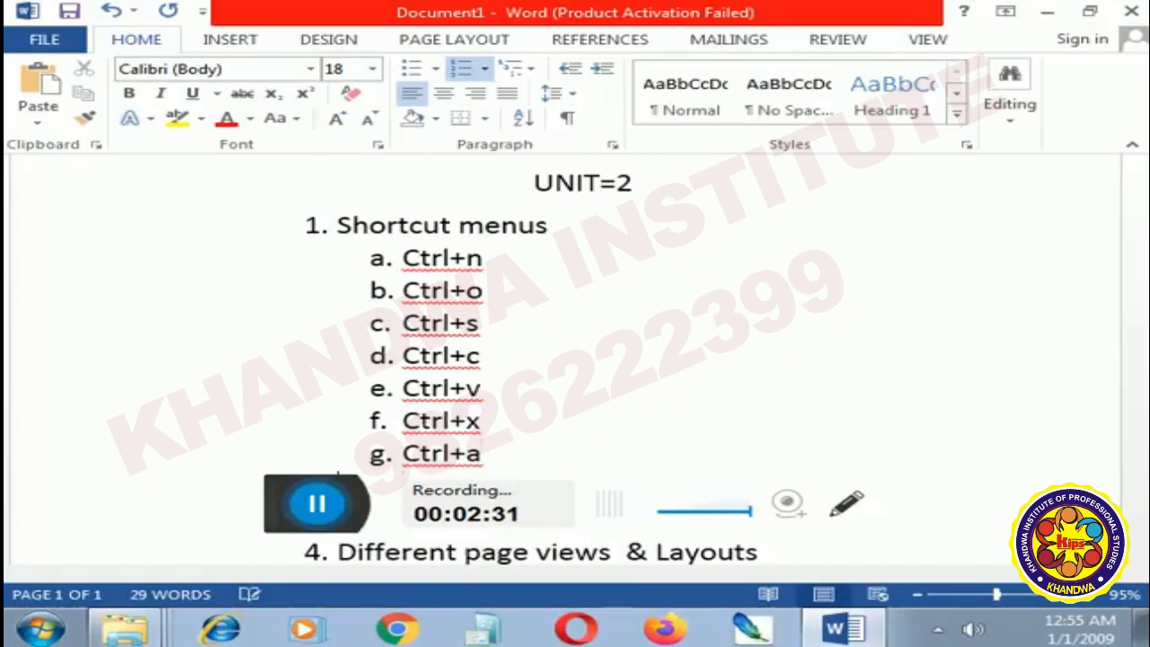
{"action": "type", "text": "c"}
{"action": "key", "text": "BackSpace"}
{"action": "key", "text": "BackSpace"}
{"action": "scroll", "coordinate": [462, 382], "scroll_direction": "down", "scroll_amount": 2}
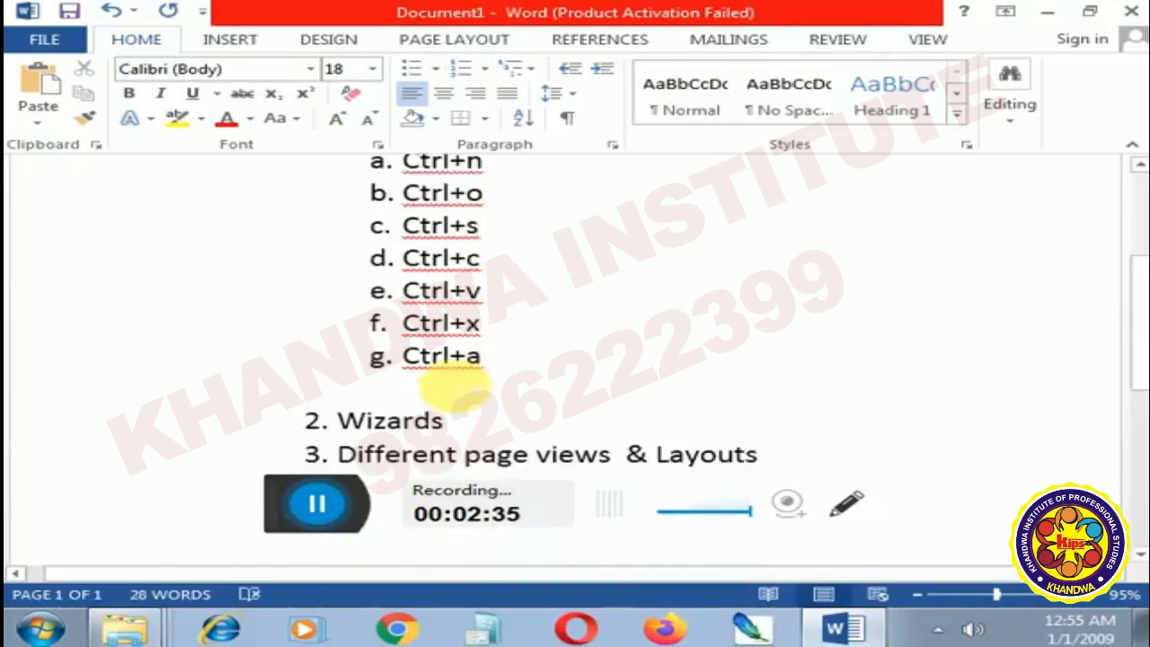
{"action": "scroll", "coordinate": [465, 375], "scroll_direction": "down", "scroll_amount": 1}
{"action": "key", "text": "ctrl+z"}
{"action": "type", "text": "z"}
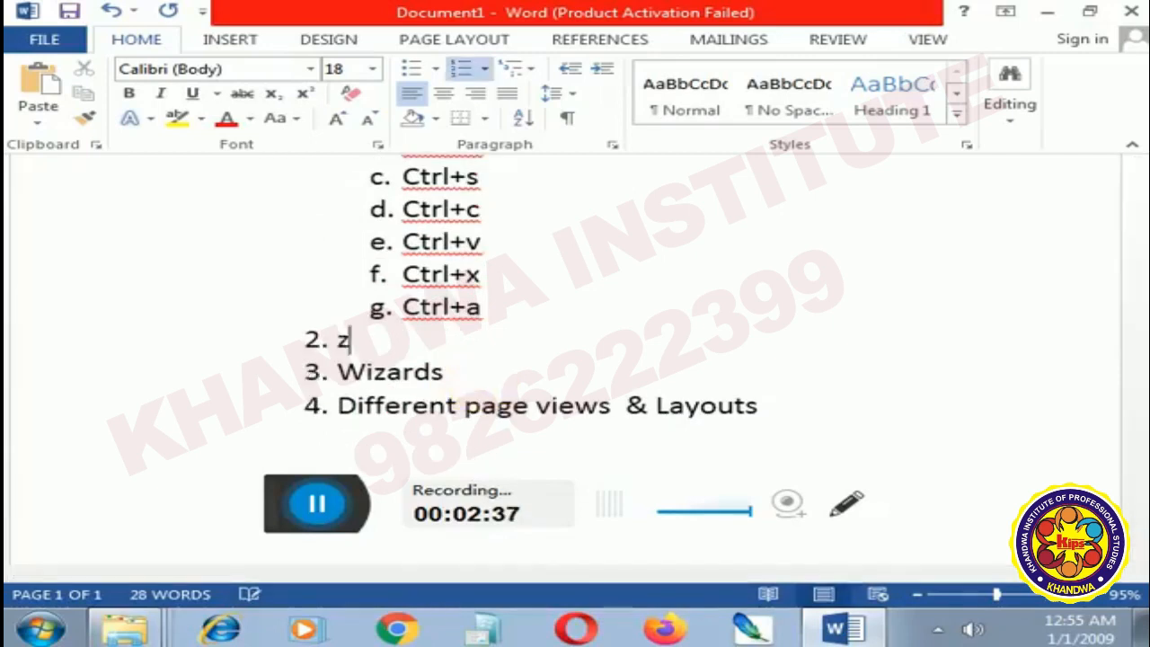
{"action": "key", "text": "BackSpace"}
Step: Demote the empty list line to sub-item h and enter "Ctrl+b" in it
{"action": "key", "text": "Tab"}
{"action": "type", "text": "cr"}
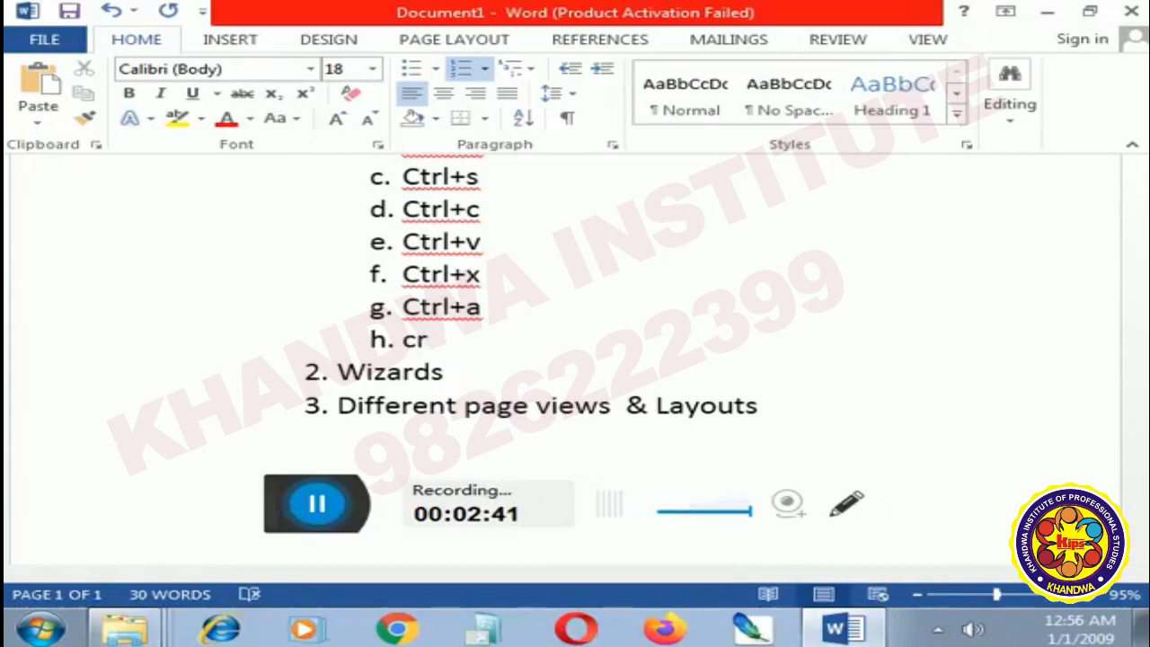
{"action": "key", "text": "BackSpace"}
{"action": "type", "text": "trrl"}
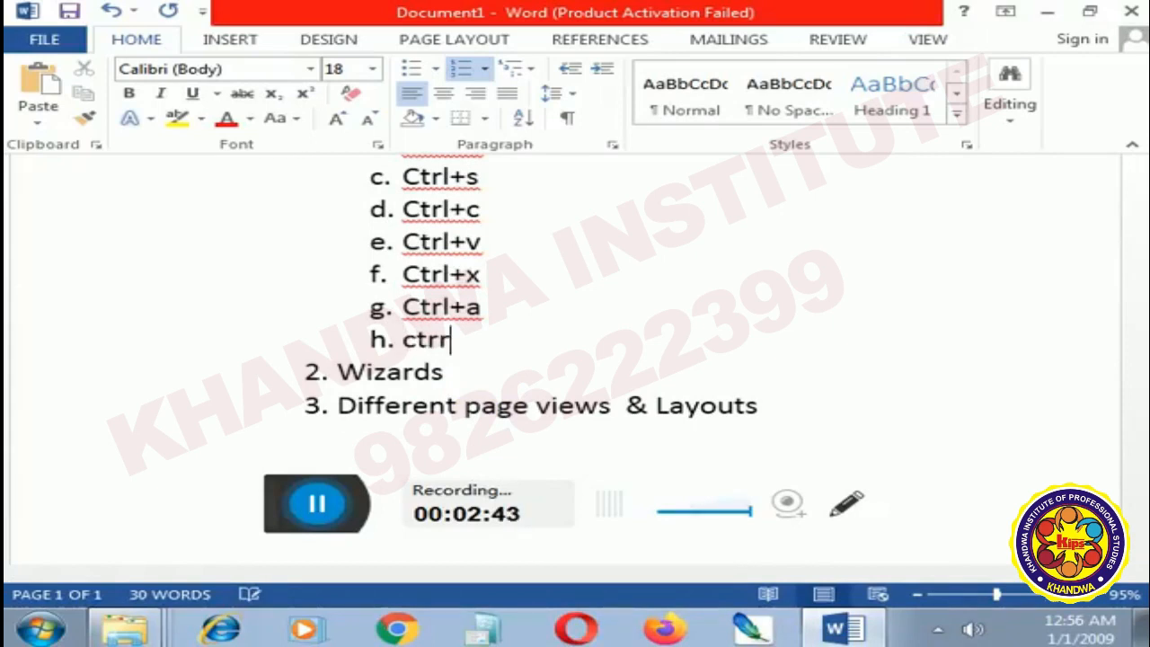
{"action": "key", "text": "BackSpace"}
{"action": "key", "text": "BackSpace"}
{"action": "type", "text": "l+"}
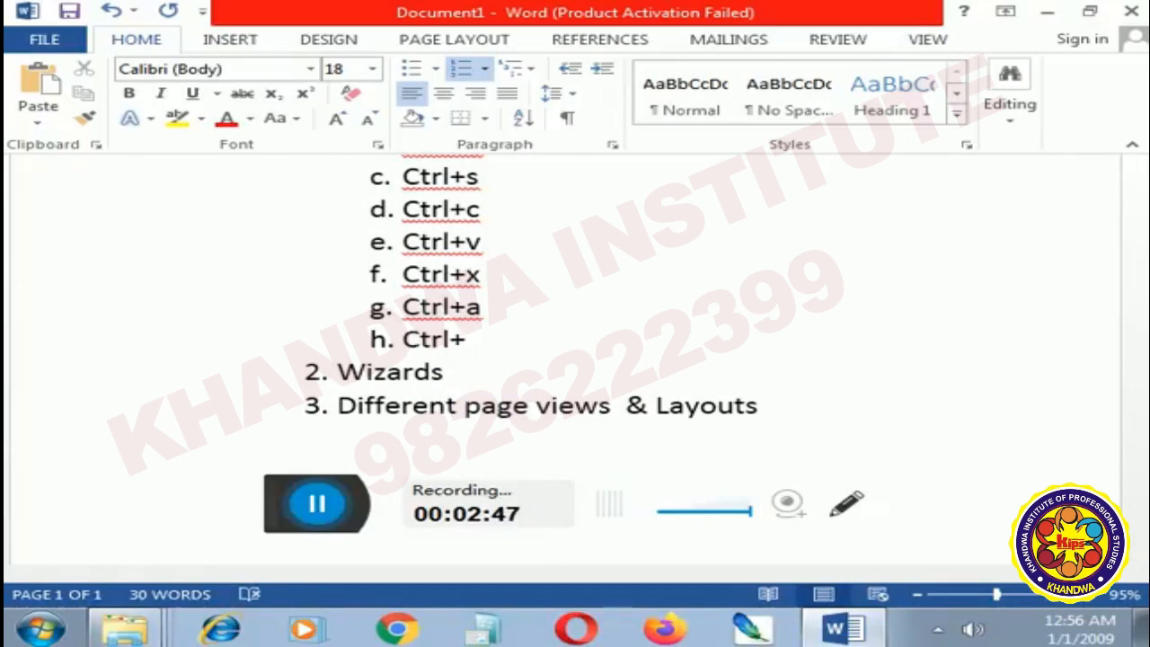
{"action": "type", "text": "b"}
{"action": "key", "text": "Return"}
{"action": "type", "text": "ctt"}
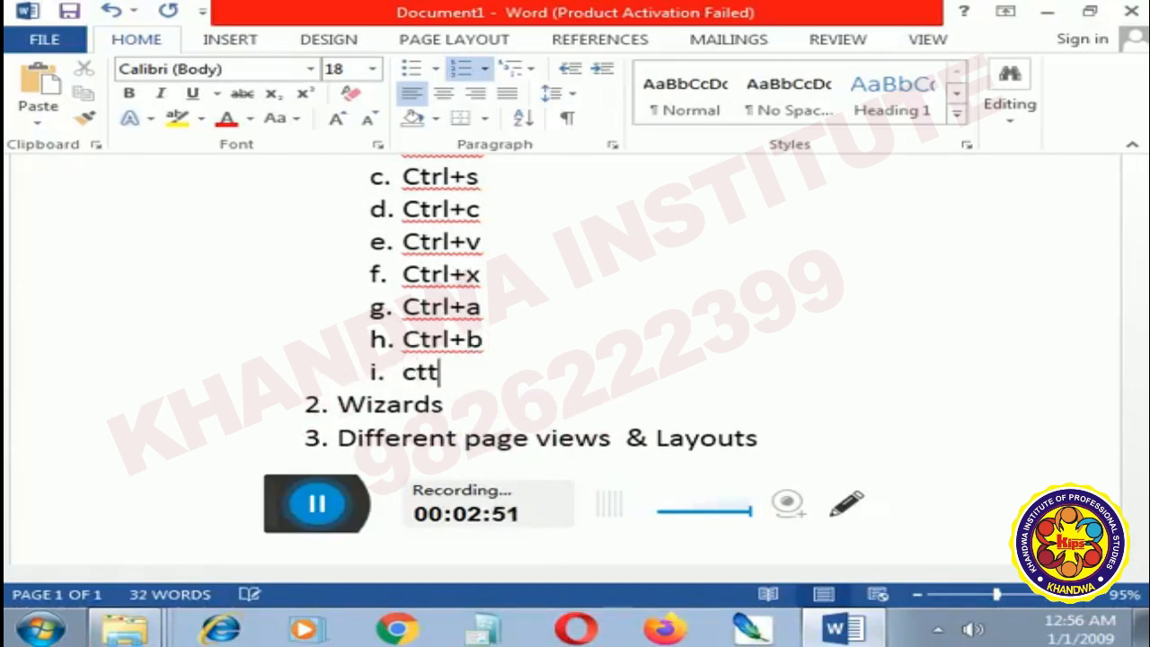
{"action": "key", "text": "BackSpace"}
{"action": "key", "text": "BackSpace"}
{"action": "key", "text": "BackSpace"}
{"action": "type", "text": "t"}
{"action": "key", "text": "BackSpace"}
{"action": "key", "text": "BackSpace"}
{"action": "type", "text": "cc"}
{"action": "key", "text": "BackSpace"}
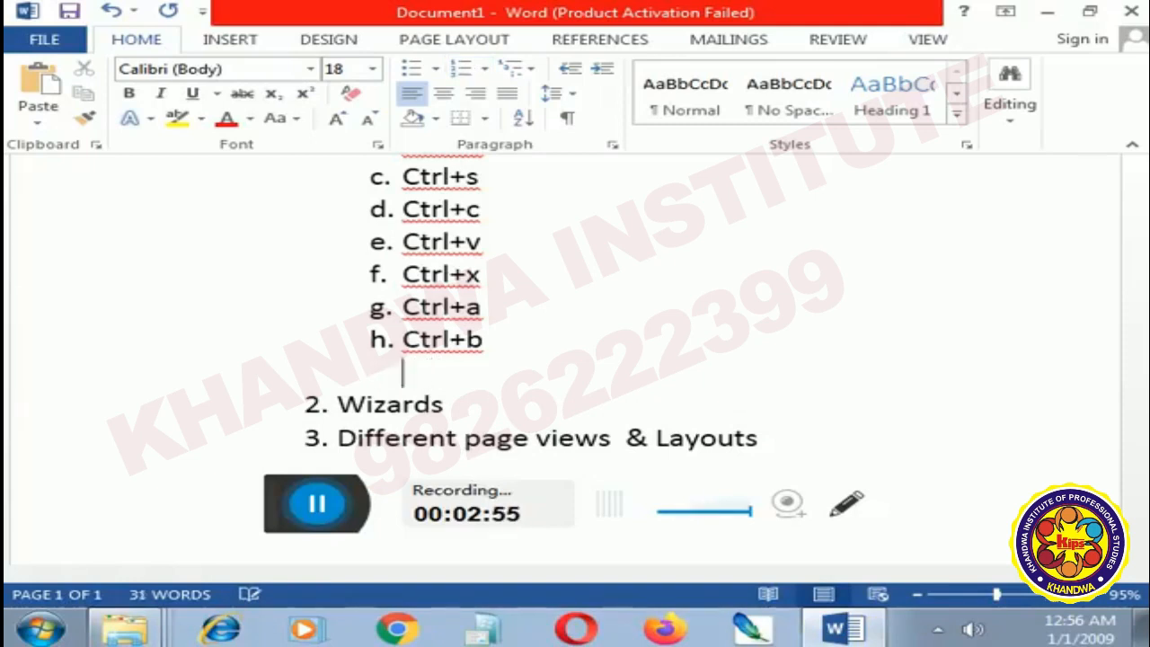
{"action": "key", "text": "BackSpace"}
{"action": "key", "text": "BackSpace"}
{"action": "key", "text": "Up"}
{"action": "key", "text": "Right"}
{"action": "key", "text": "Right"}
{"action": "key", "text": "Right"}
{"action": "key", "text": "Right"}
{"action": "key", "text": "Right"}
{"action": "key", "text": "Down"}
{"action": "key", "text": "BackSpace"}
{"action": "key", "text": "BackSpace"}
Step: Add sub-item i below "Ctrl+b" under "Shortcut menus" and enter "Ctrl+i" in it, correcting the misspelled start
{"action": "key", "text": "Return"}
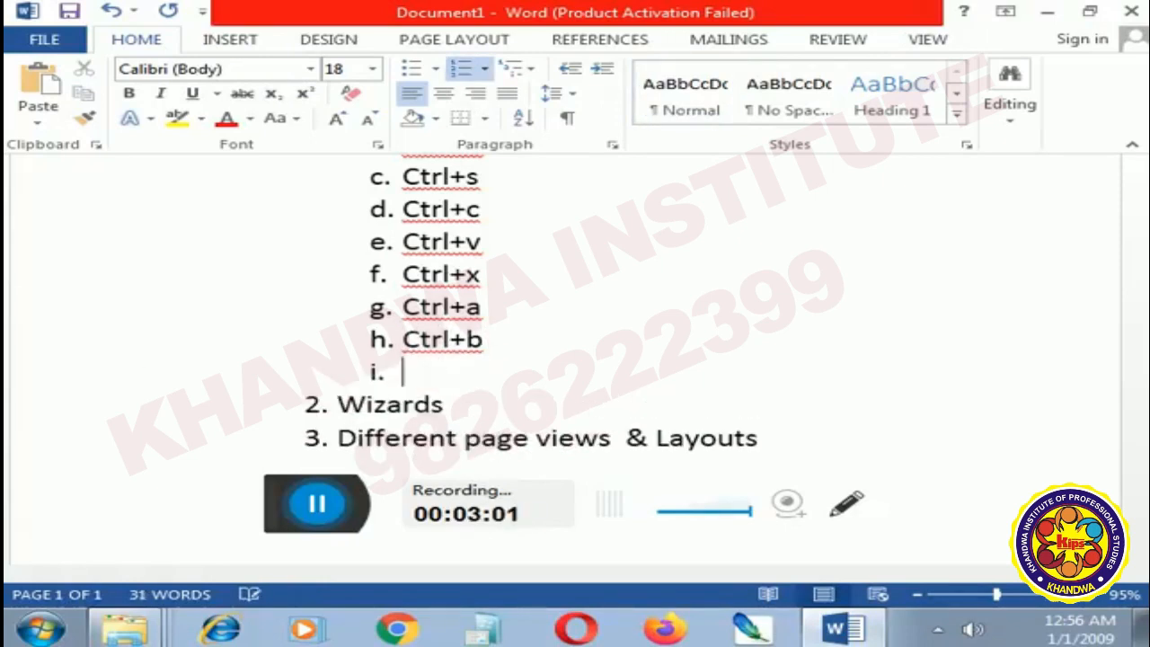
{"action": "type", "text": "crt"}
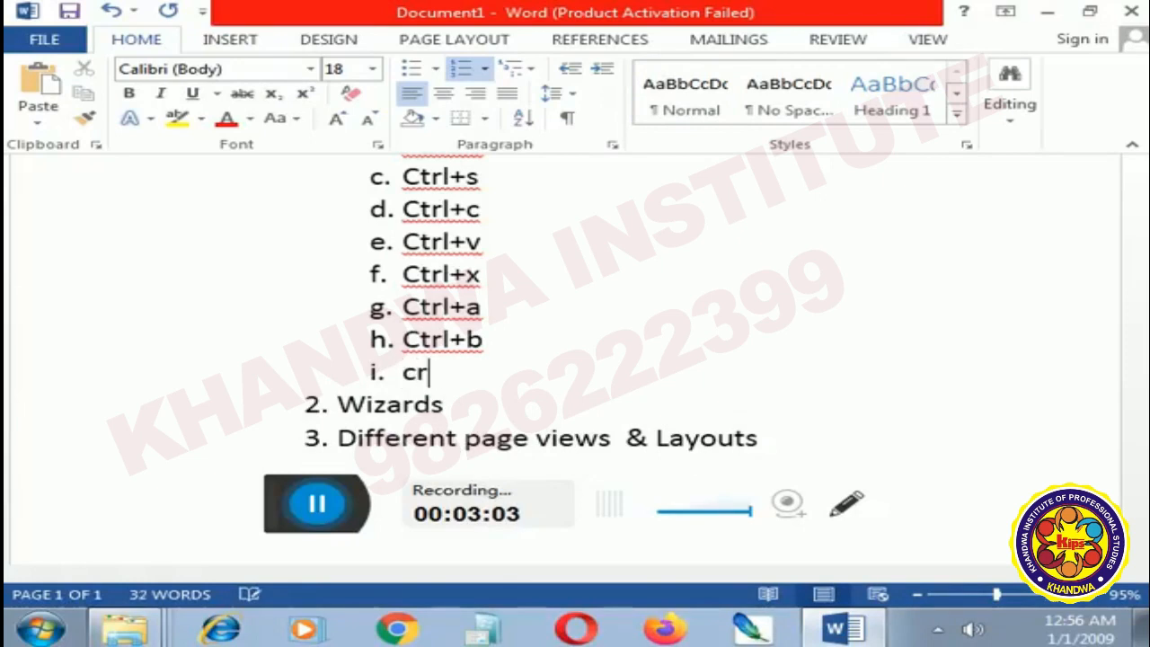
{"action": "key", "text": "BackSpace"}
{"action": "key", "text": "BackSpace"}
{"action": "type", "text": "trl+"}
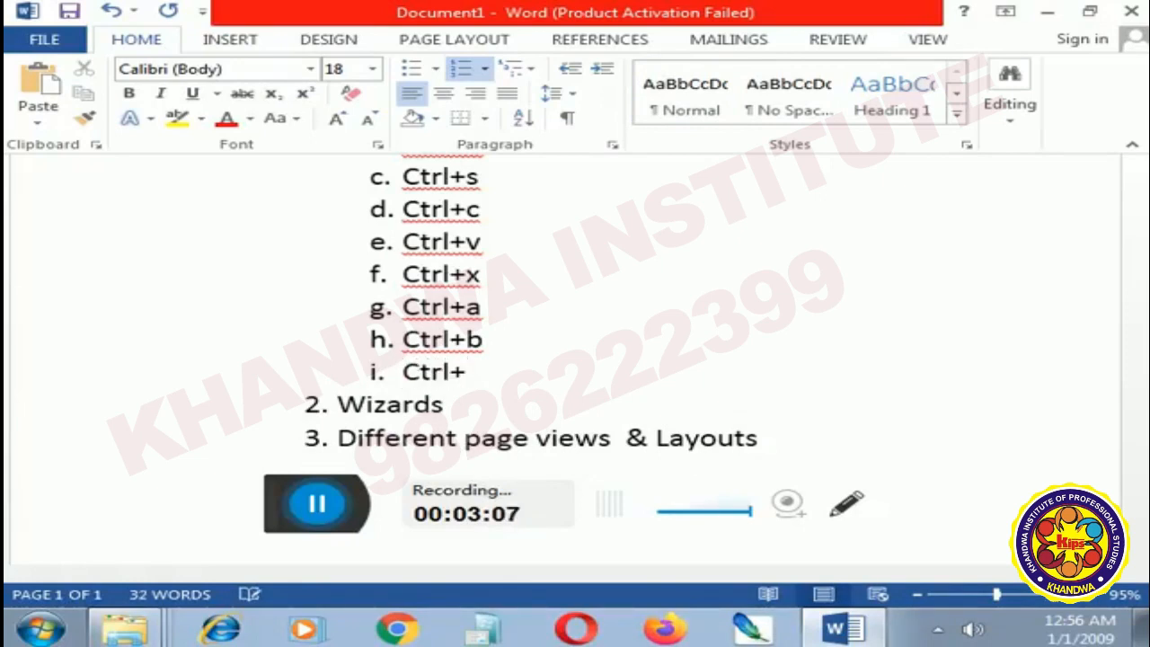
{"action": "type", "text": "i"}
Step: Add sub-item j below "Ctrl+i" with the text "Ctrl+u", removing the surplus characters
{"action": "key", "text": "Return"}
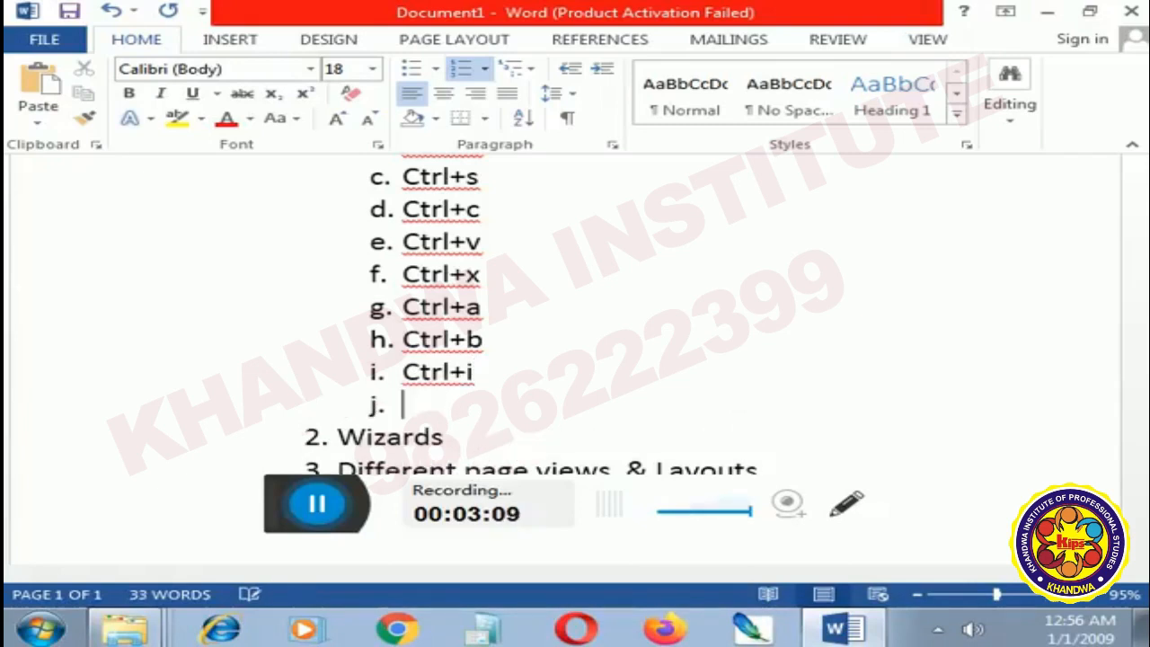
{"action": "type", "text": "ctrll"}
{"action": "key", "text": "BackSpace"}
{"action": "key", "text": "BackSpace"}
{"action": "key", "text": "BackSpace"}
{"action": "type", "text": "rl"}
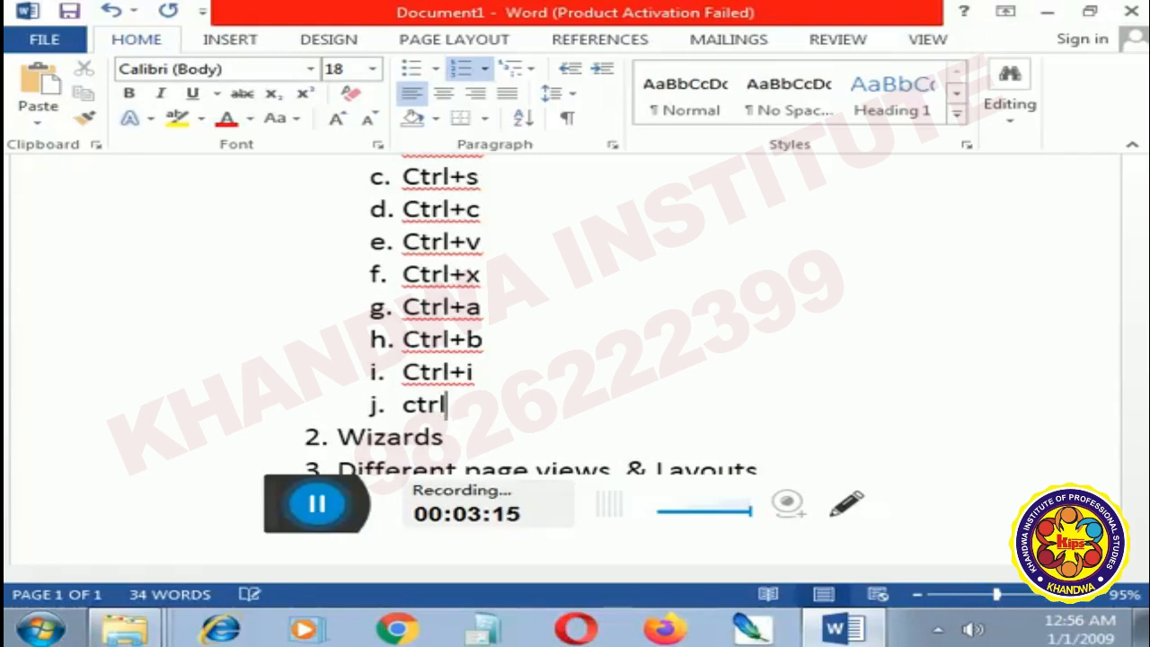
{"action": "type", "text": "+u"}
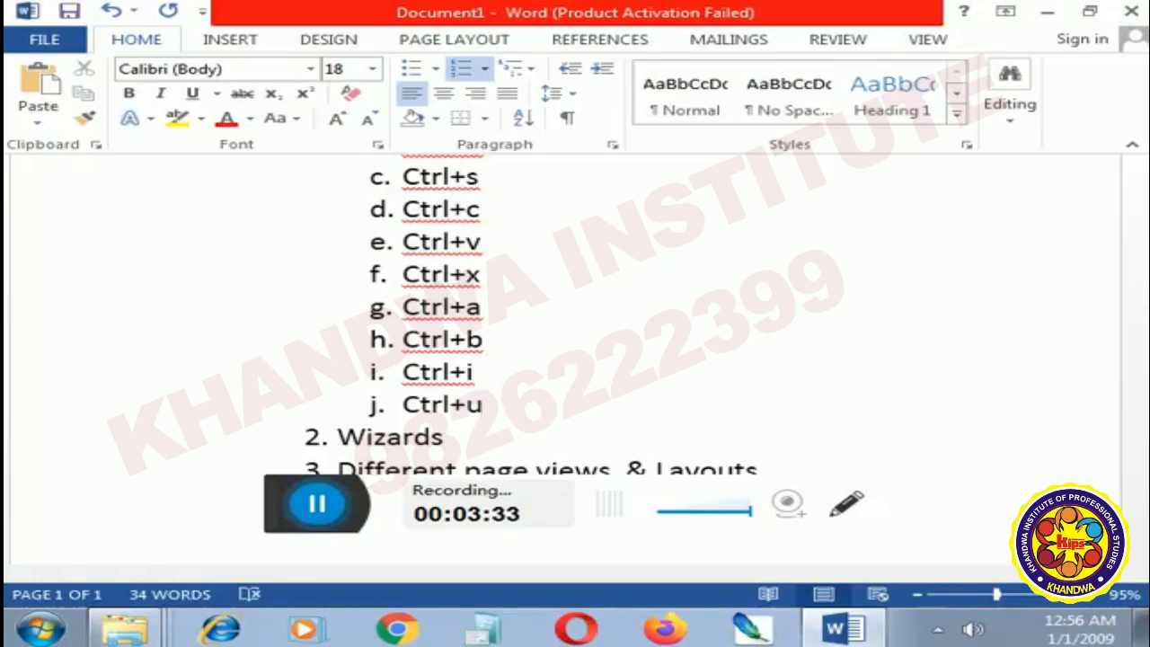
Step: Add sub-item k below "Ctrl+u" and enter "Ctrl+z" in it, correcting the wrong characters
{"action": "key", "text": "Return"}
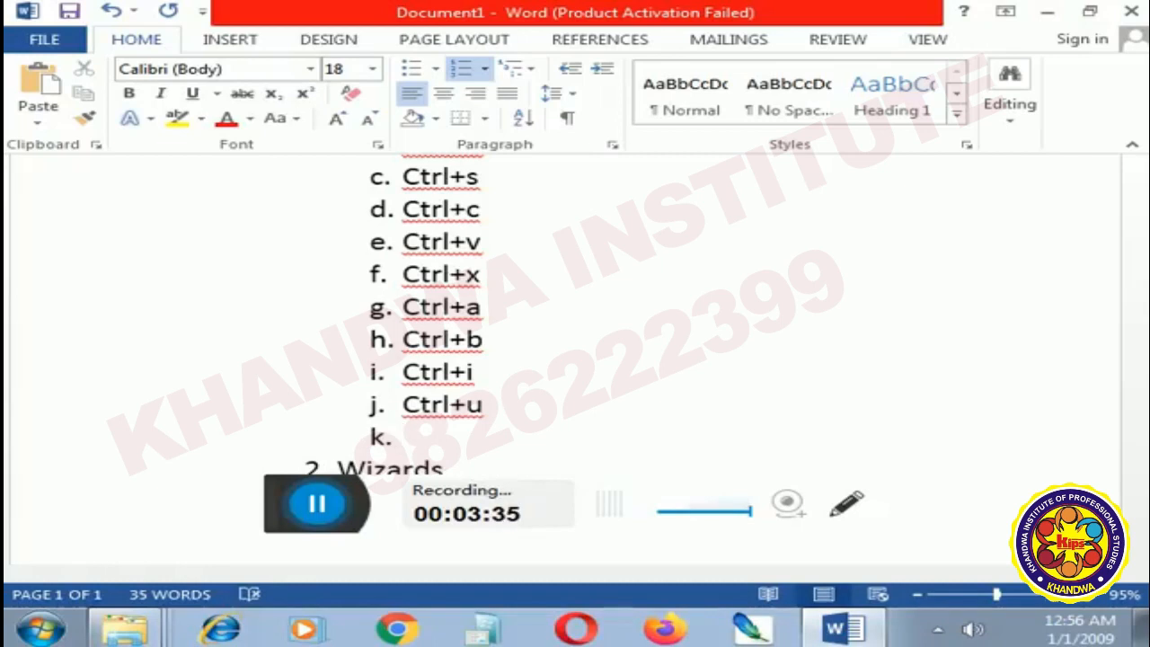
{"action": "type", "text": "ct"}
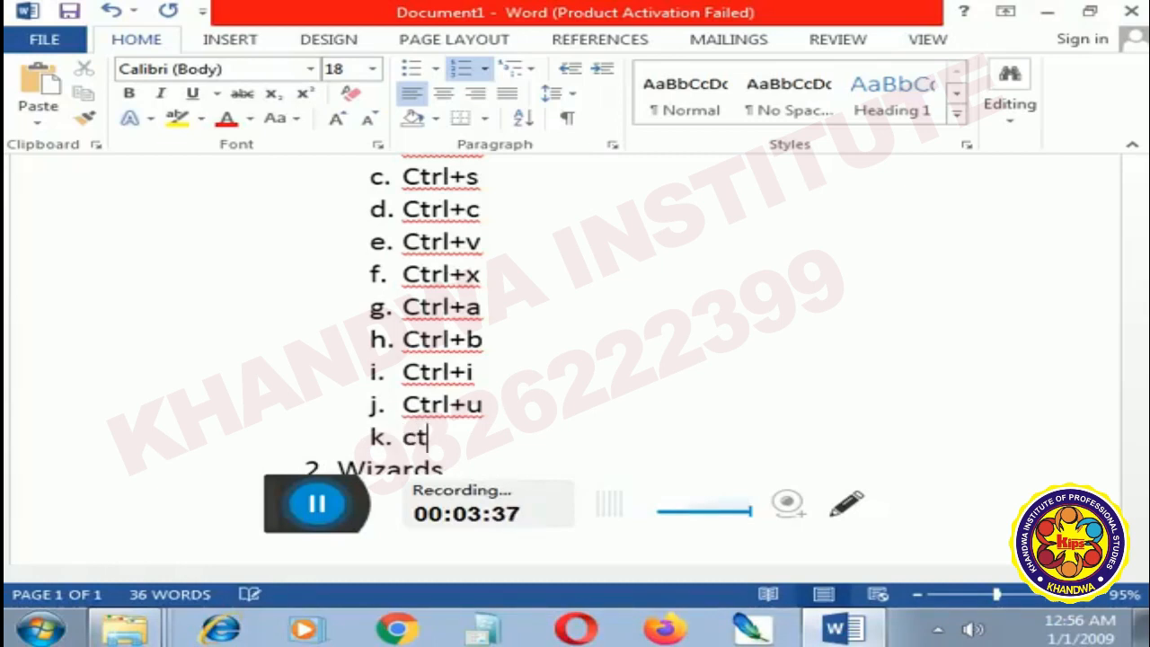
{"action": "type", "text": "rl+="}
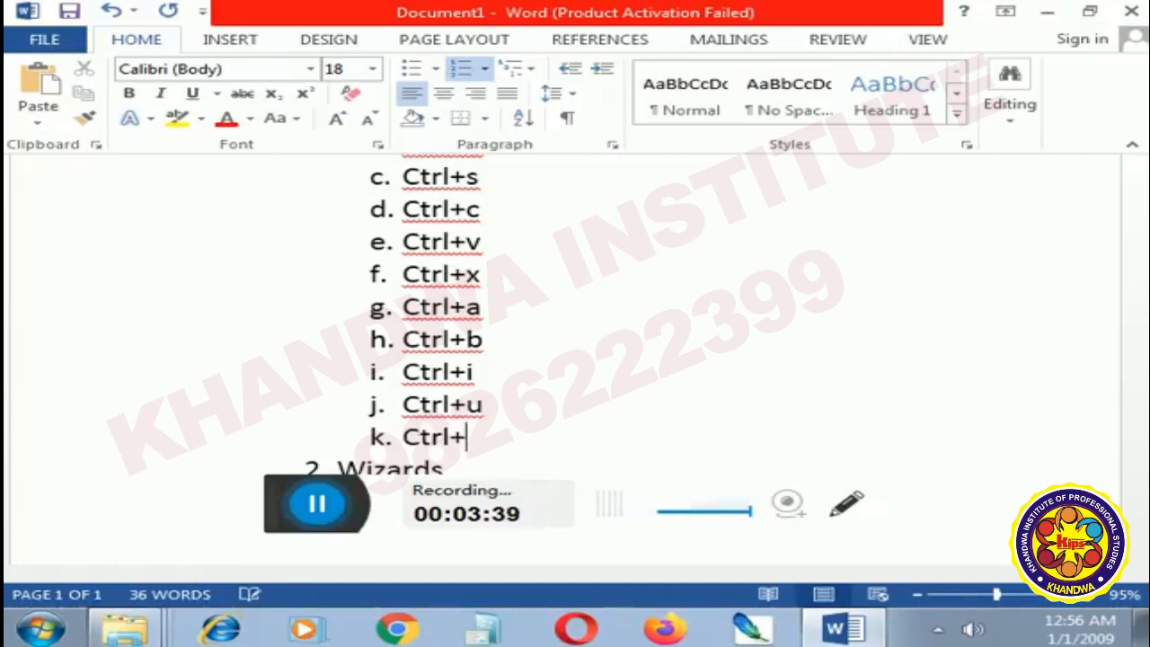
{"action": "key", "text": "BackSpace"}
{"action": "key", "text": "BackSpace"}
{"action": "type", "text": "z"}
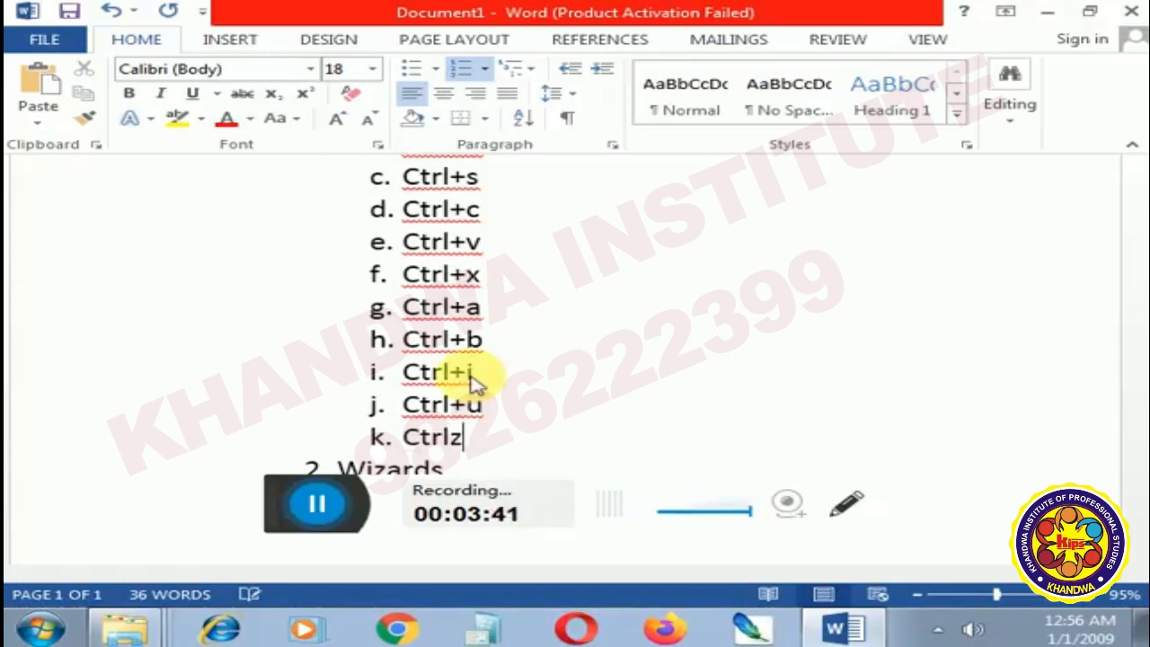
{"action": "key", "text": "BackSpace"}
{"action": "type", "text": "+x"}
{"action": "key", "text": "BackSpace"}
{"action": "type", "text": "z"}
Step: Add "Ctrl+y" as sub-item l below "Ctrl+z", declining to turn on Sticky Keys
{"action": "key", "text": "Return"}
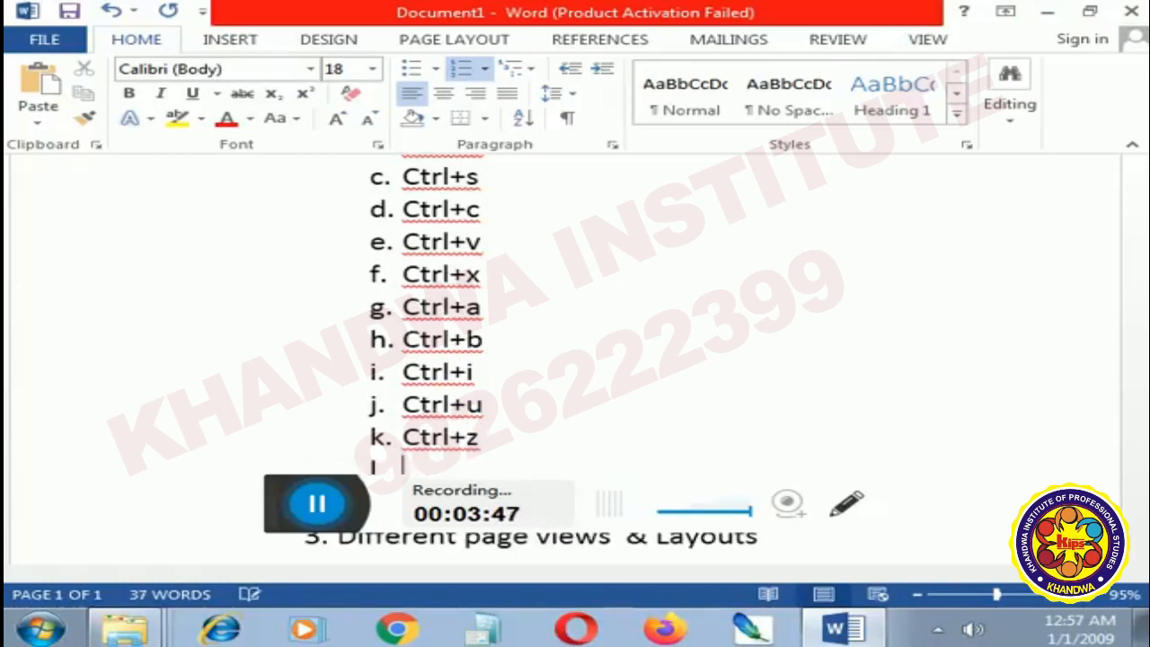
{"action": "type", "text": "ctrll"}
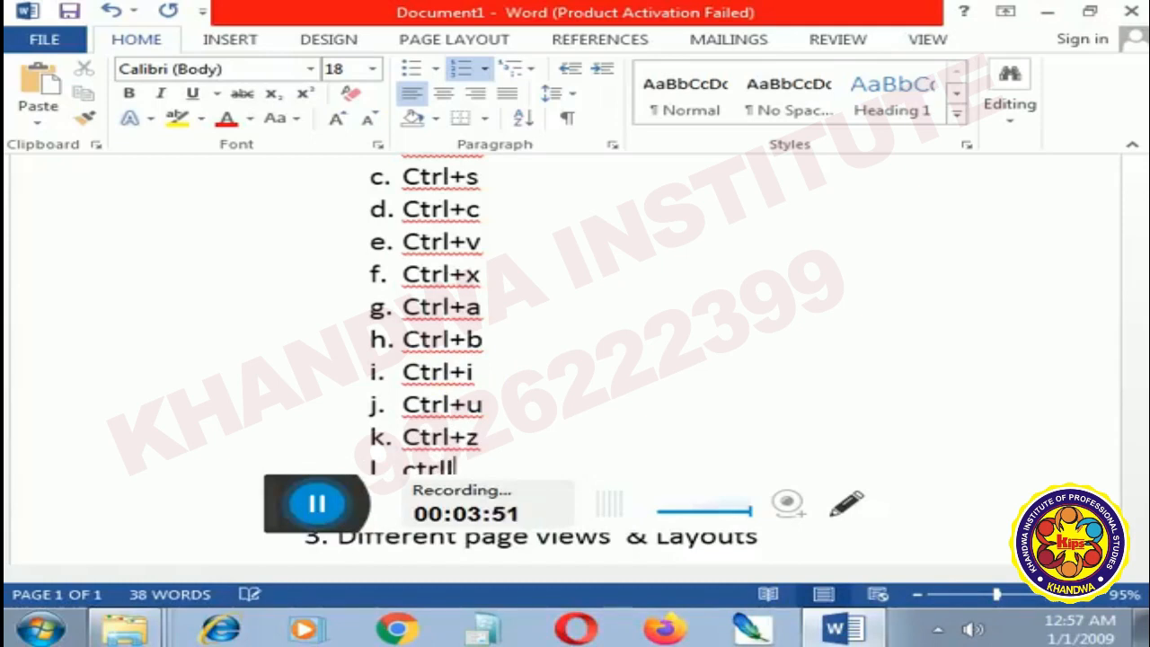
{"action": "key", "text": "BackSpace"}
{"action": "type", "text": "+"}
{"action": "key", "text": "shift"}
{"action": "key", "text": "shift"}
{"action": "key", "text": "shift"}
{"action": "key", "text": "shift"}
{"action": "key", "text": "shift"}
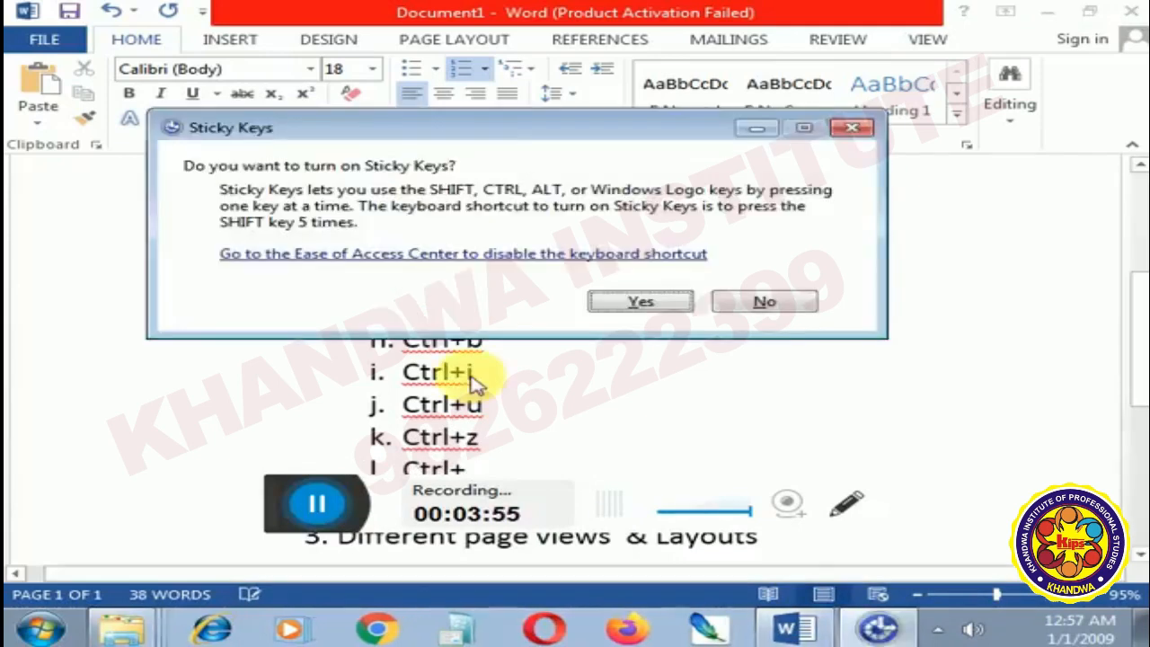
{"action": "key", "text": "Escape"}
{"action": "type", "text": "v"}
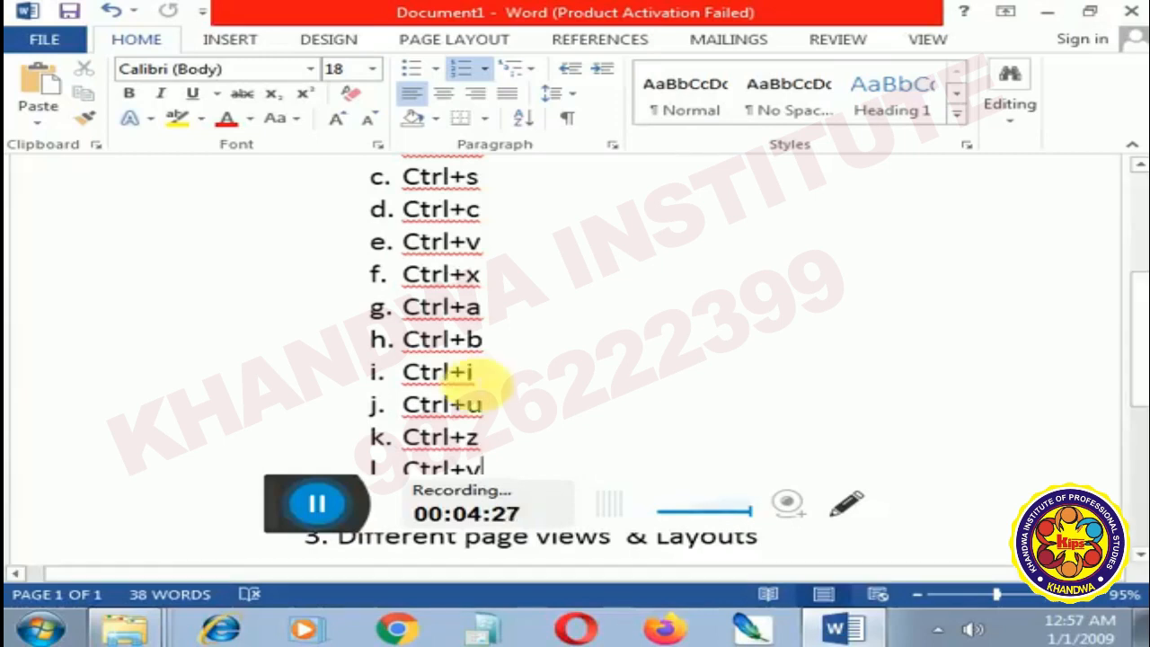
{"action": "scroll", "coordinate": [478, 384], "scroll_direction": "down", "scroll_amount": 1}
Step: Start a new list line below "Ctrl+y" and keep it at the lettered level as sub-item m
{"action": "key", "text": "Return"}
{"action": "key", "text": "Return"}
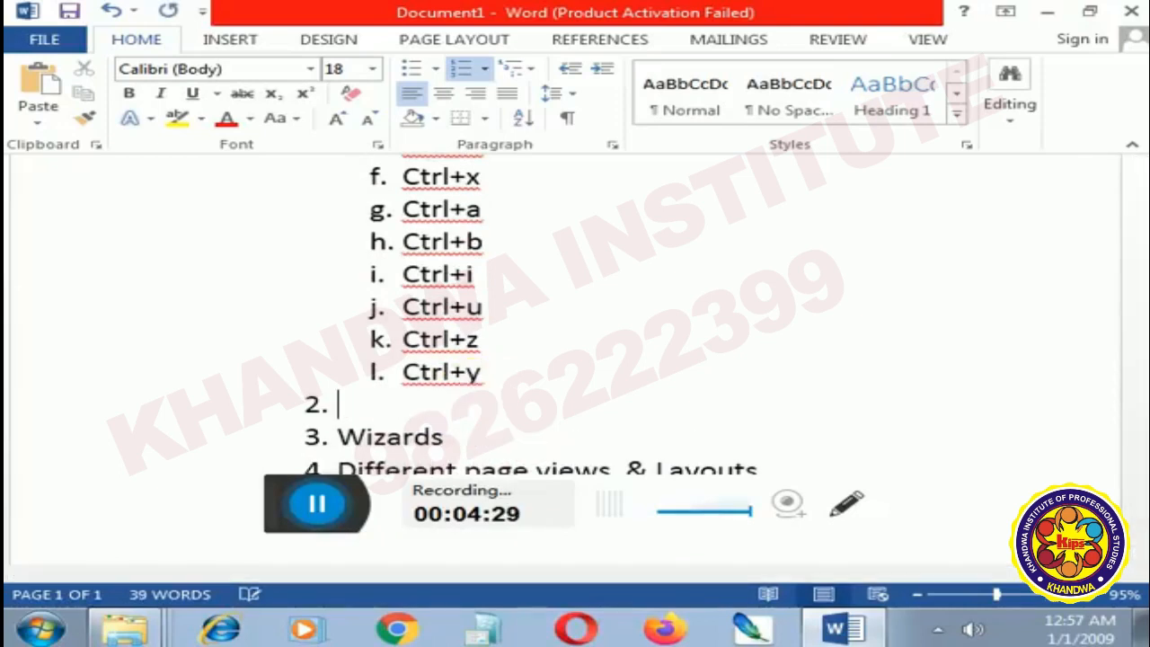
{"action": "key", "text": "Tab"}
{"action": "type", "text": "cct"}
{"action": "key", "text": "BackSpace"}
{"action": "key", "text": "BackSpace"}
{"action": "key", "text": "BackSpace"}
{"action": "key", "text": "BackSpace"}
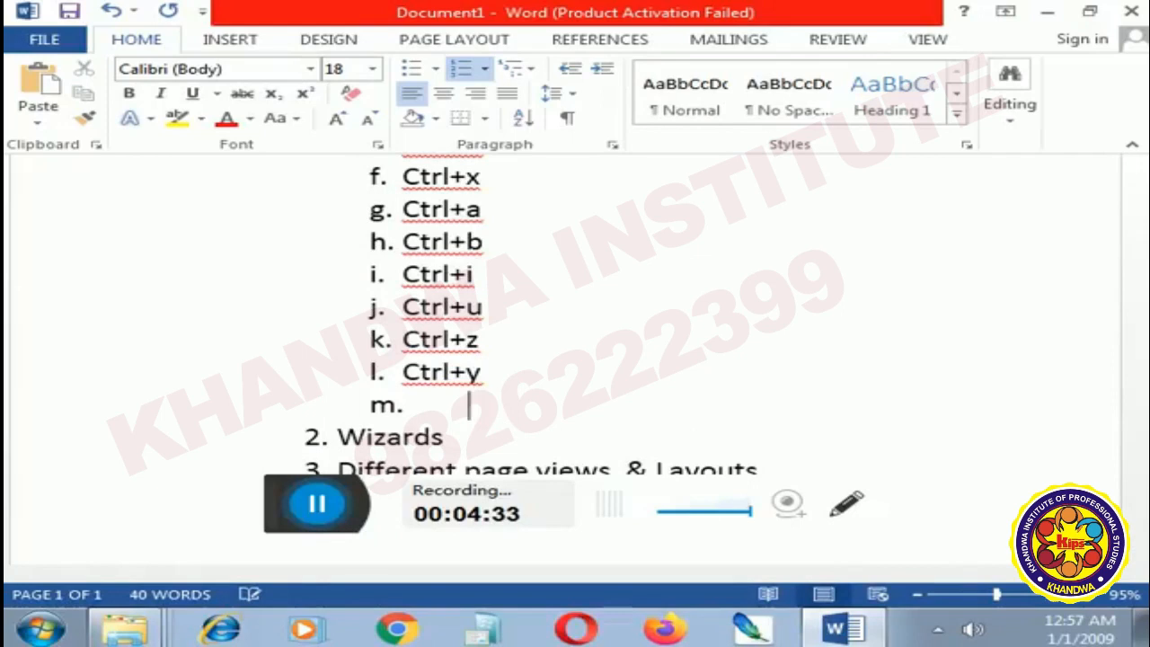
{"action": "key", "text": "ctrl+z"}
{"action": "type", "text": "z"}
{"action": "key", "text": "BackSpace"}
{"action": "key", "text": "BackSpace"}
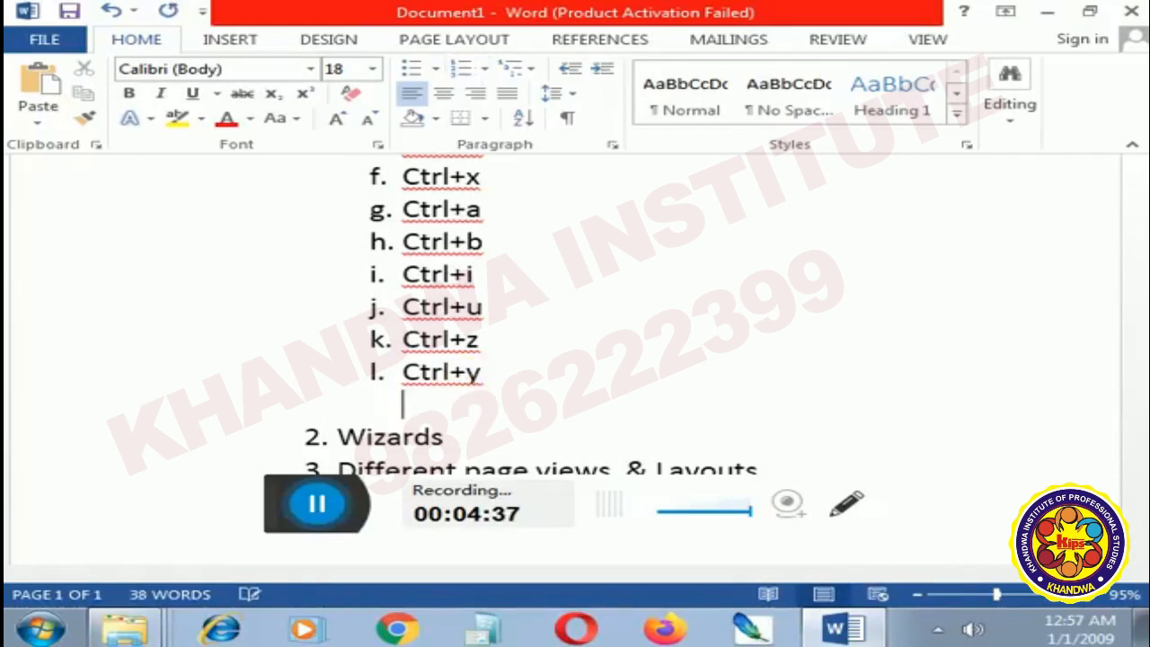
{"action": "type", "text": "z"}
{"action": "key", "text": "BackSpace"}
{"action": "key", "text": "BackSpace"}
Step: Restore the lettered level of the empty line below "Ctrl+y" and enter "Ctrl+p" as sub-item m
{"action": "key", "text": "Tab"}
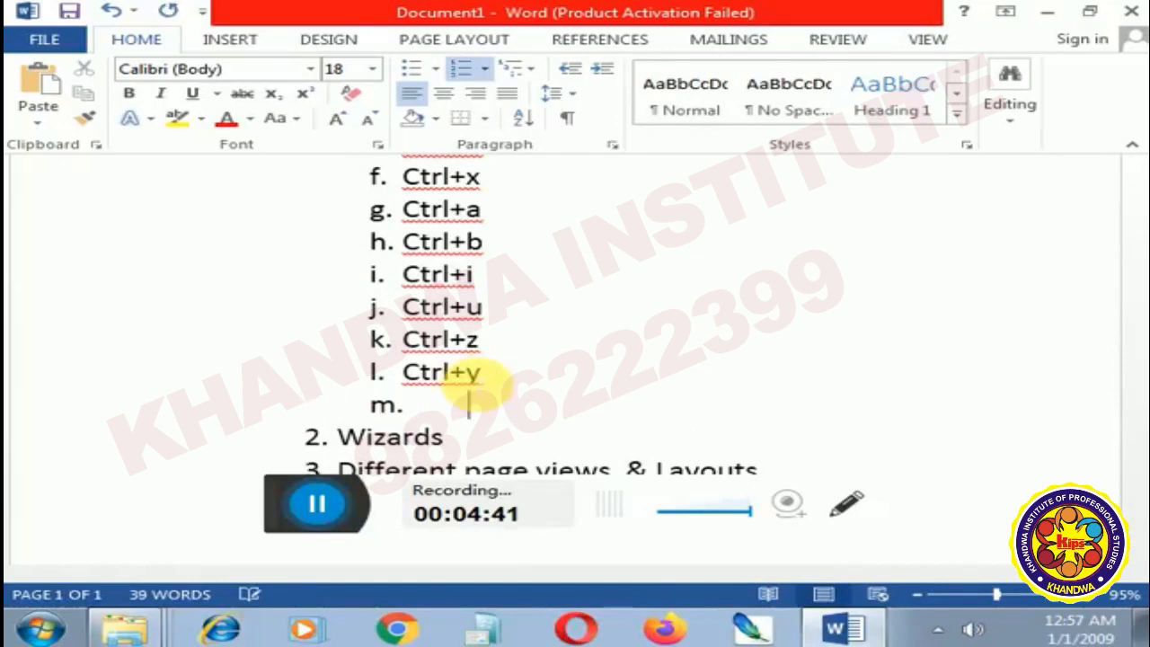
{"action": "type", "text": "cr"}
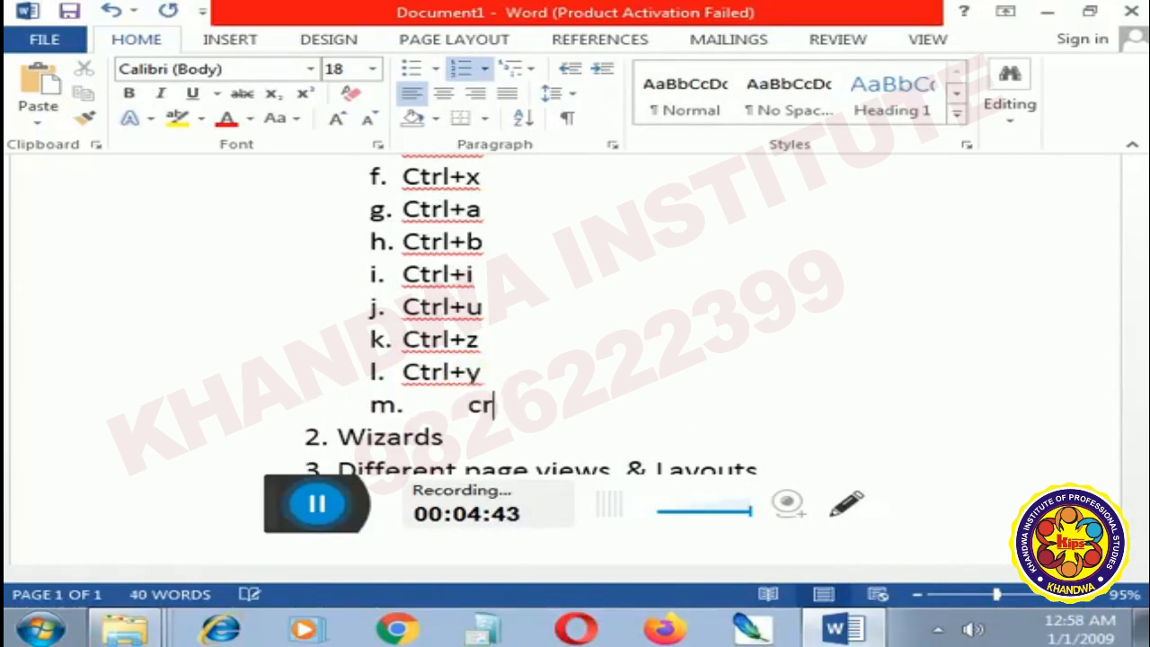
{"action": "key", "text": "BackSpace"}
{"action": "type", "text": "trl+"}
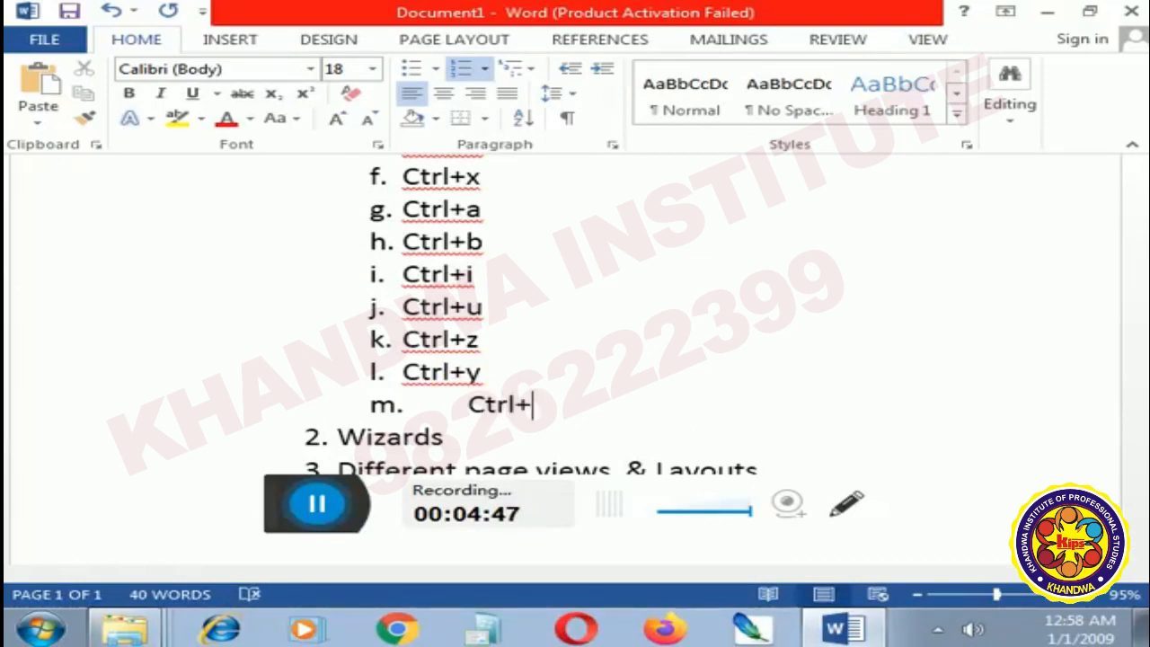
{"action": "type", "text": "p"}
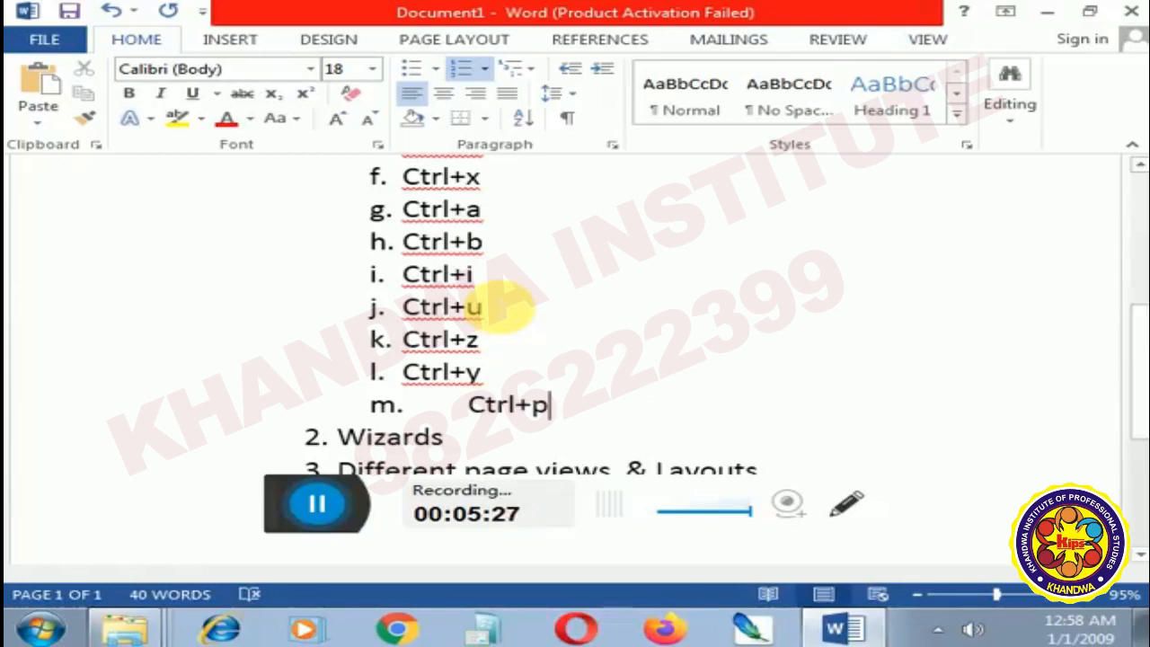
Step: Look through the mail merge and insertion commands, and examine the Font dialog's settings without changing them
{"action": "left_click", "coordinate": [716, 43]}
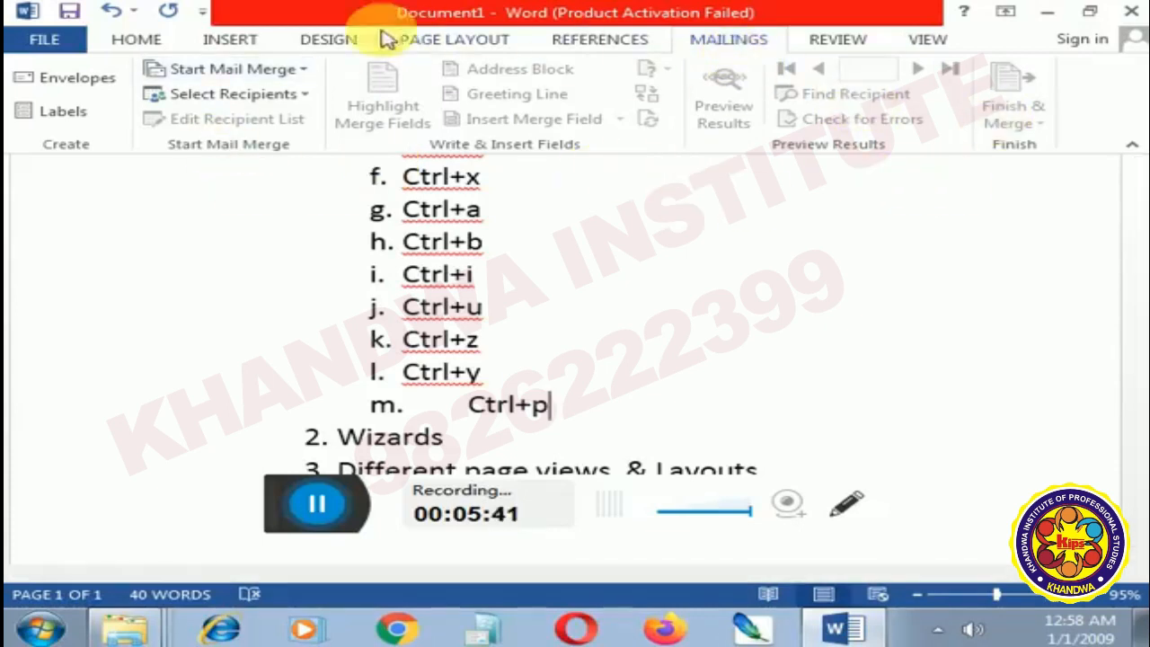
{"action": "left_click", "coordinate": [229, 43]}
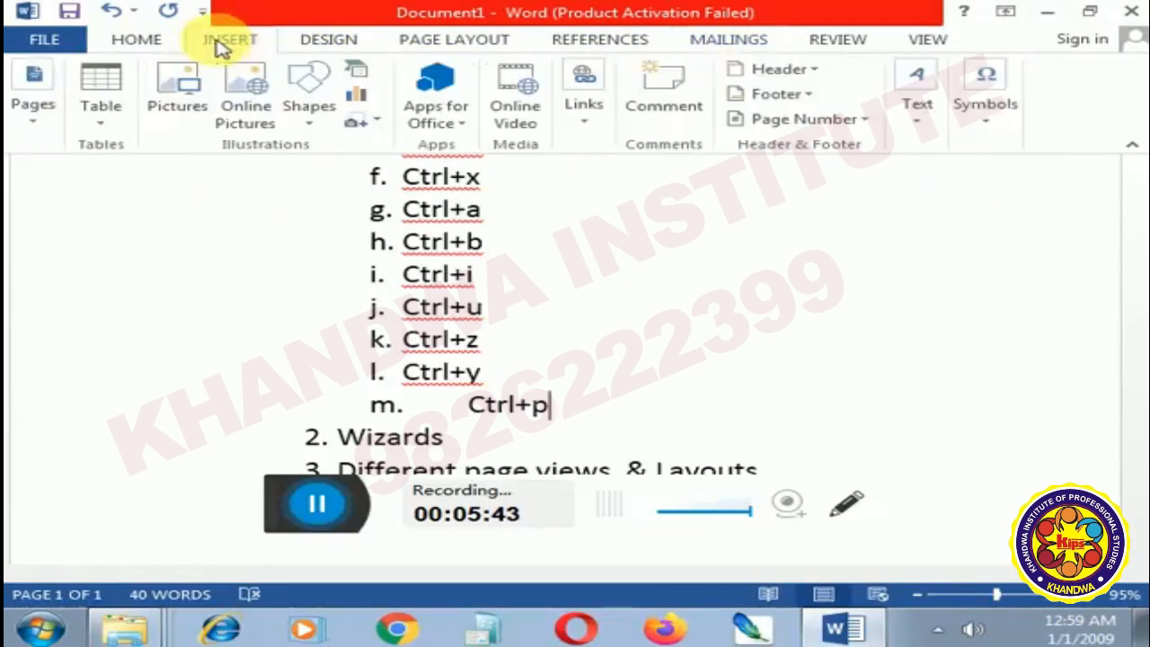
{"action": "left_click", "coordinate": [144, 45]}
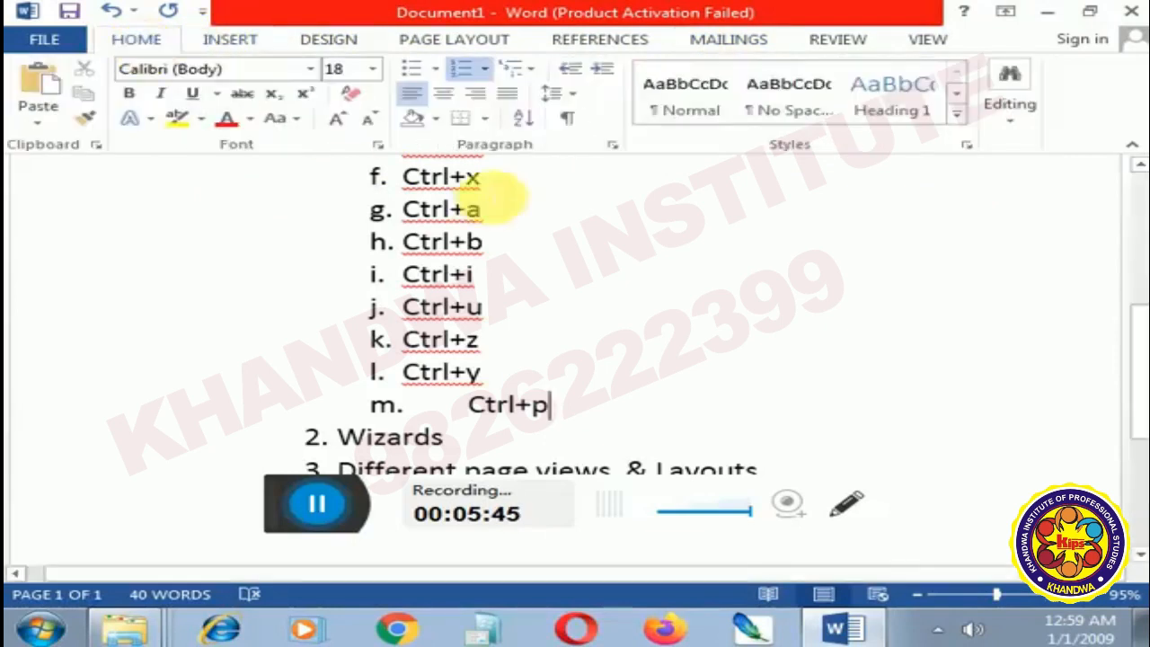
{"action": "left_click", "coordinate": [381, 146]}
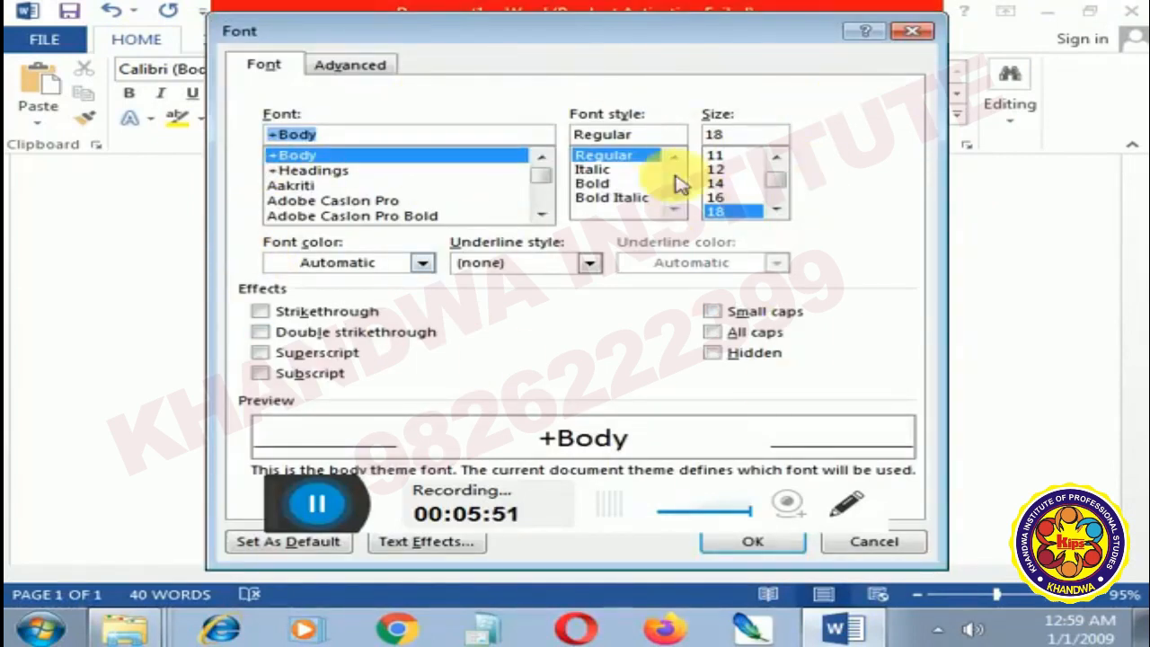
{"action": "left_click", "coordinate": [909, 30]}
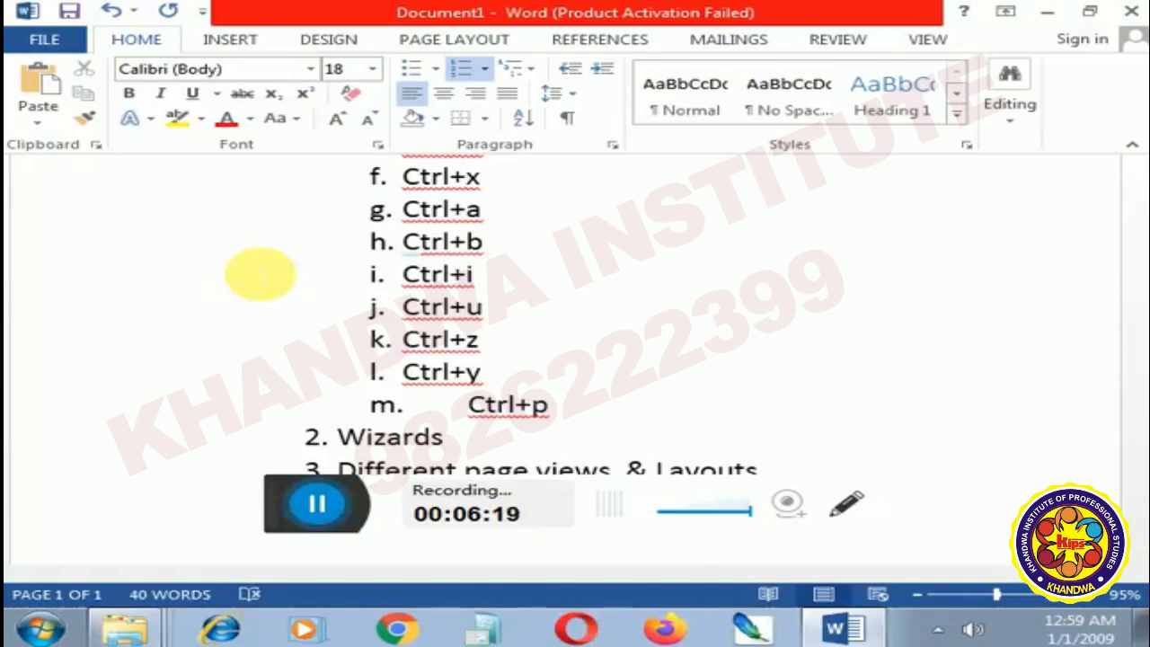
Step: Set the document's page orientation to Landscape and look at the whole page
{"action": "scroll", "coordinate": [301, 275], "scroll_direction": "down", "scroll_amount": 1}
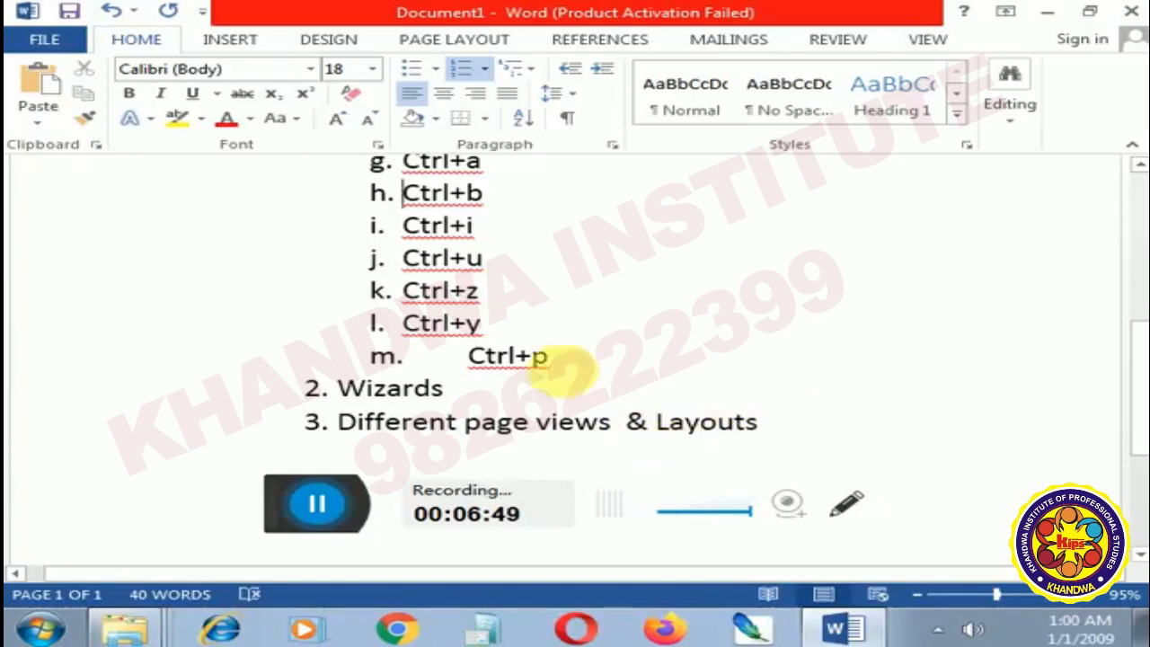
{"action": "left_click", "coordinate": [455, 40]}
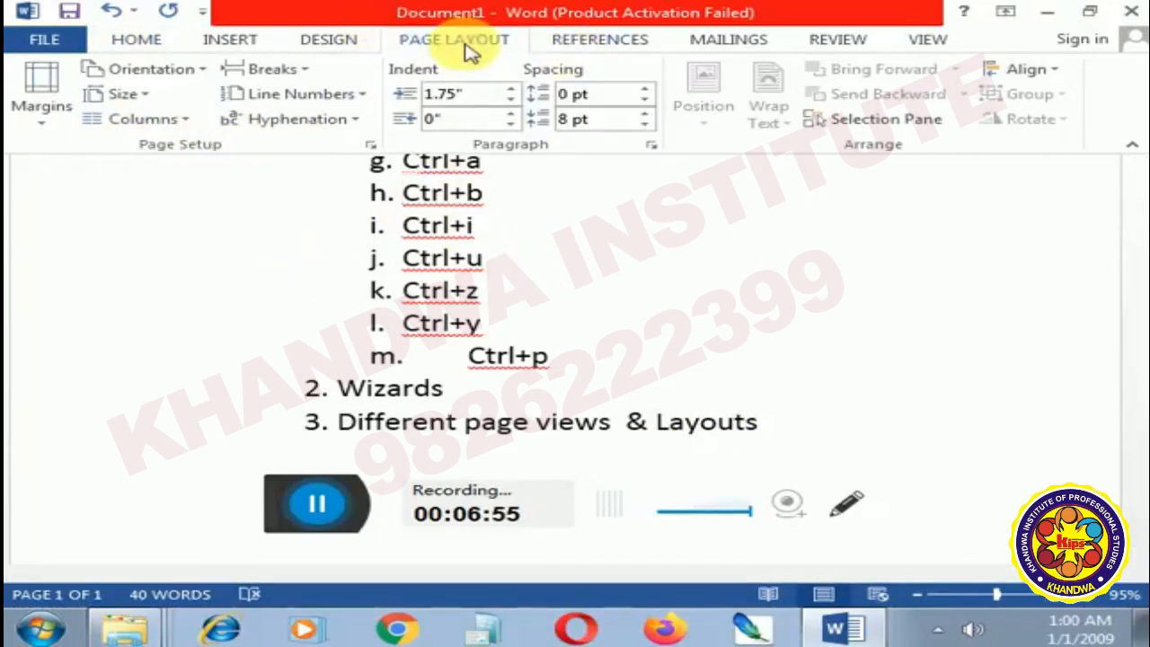
{"action": "left_click", "coordinate": [183, 76]}
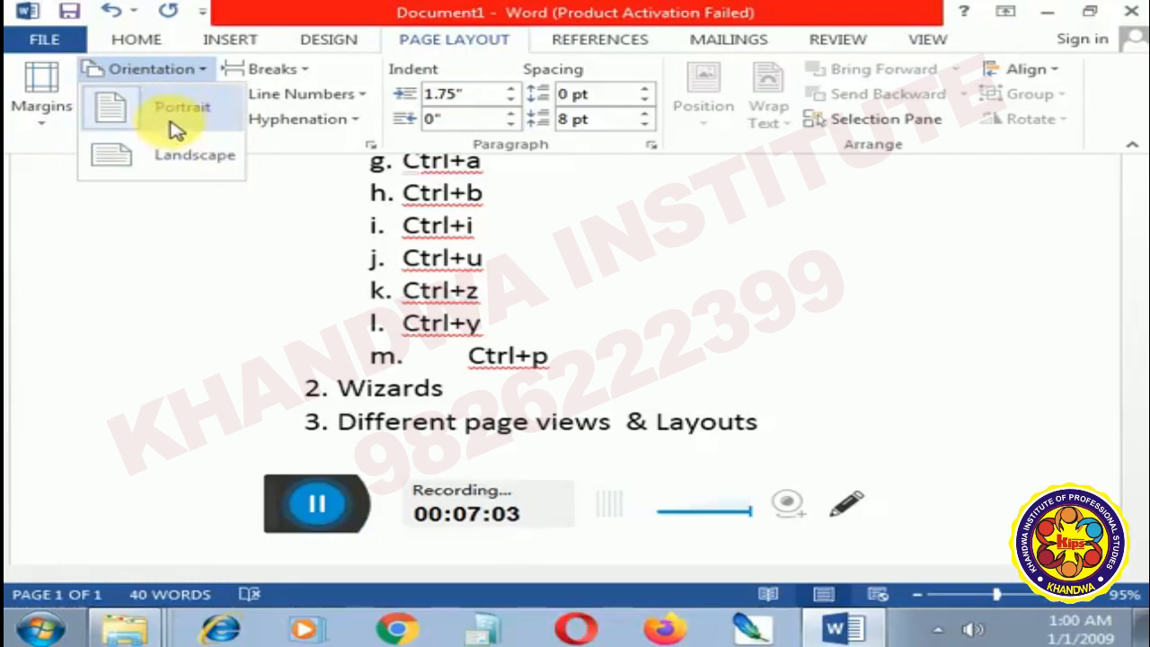
{"action": "left_click", "coordinate": [187, 159]}
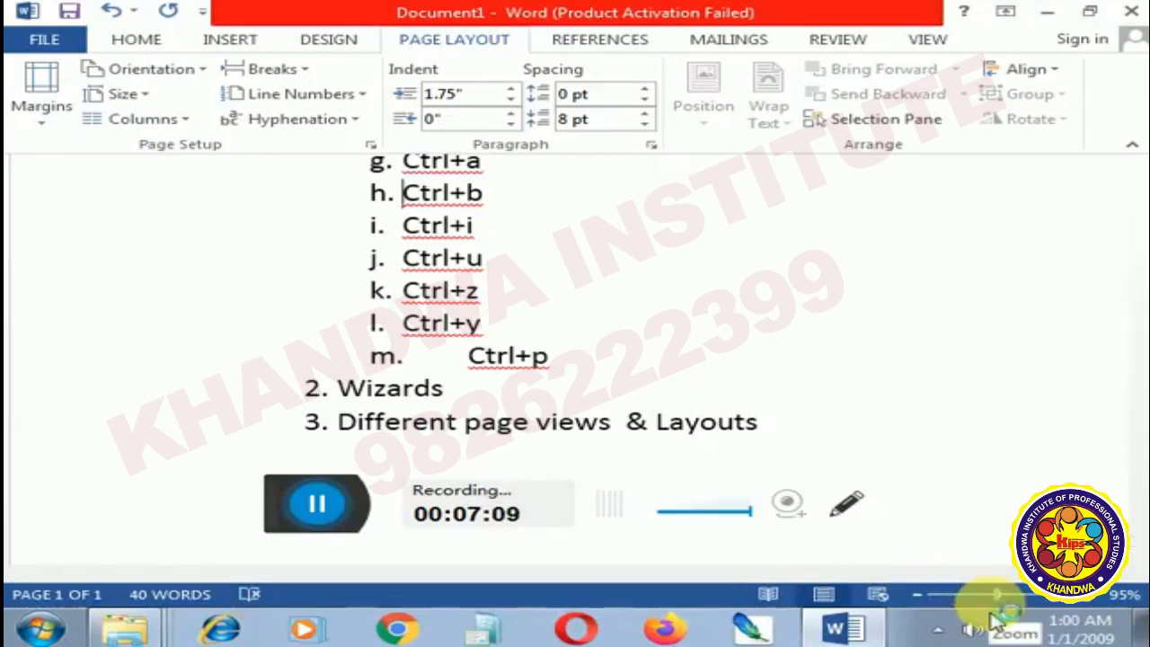
{"action": "scroll", "coordinate": [990, 606], "scroll_direction": "down", "scroll_amount": 3}
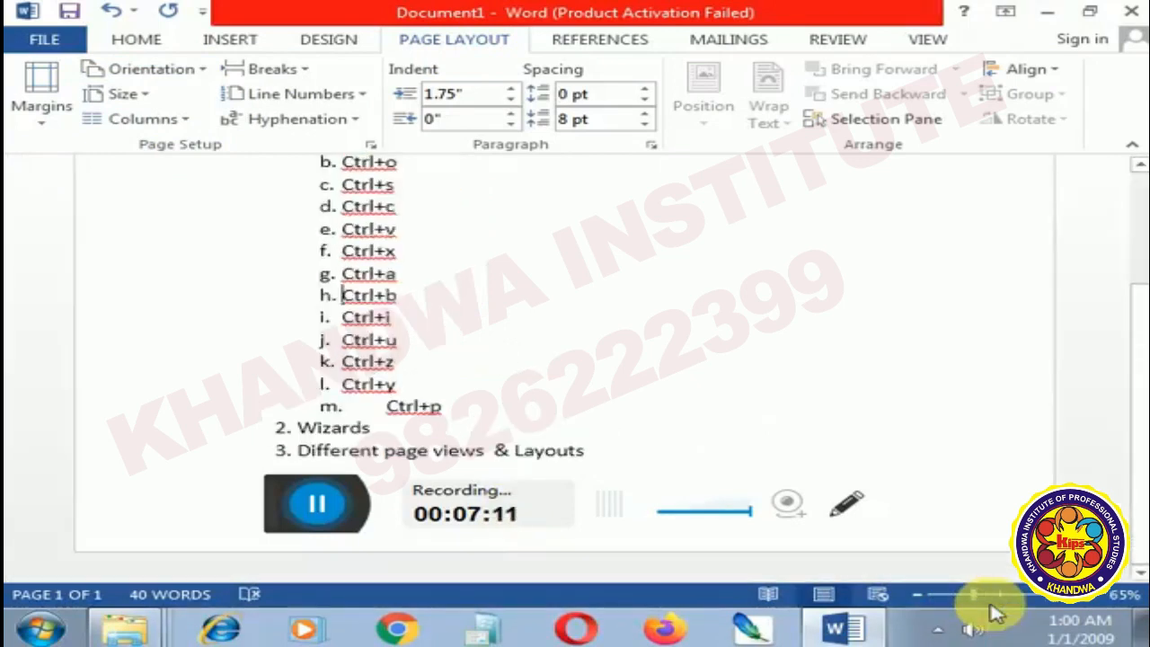
{"action": "scroll", "coordinate": [993, 610], "scroll_direction": "down", "scroll_amount": 1}
{"action": "scroll", "coordinate": [990, 608], "scroll_direction": "down", "scroll_amount": 1}
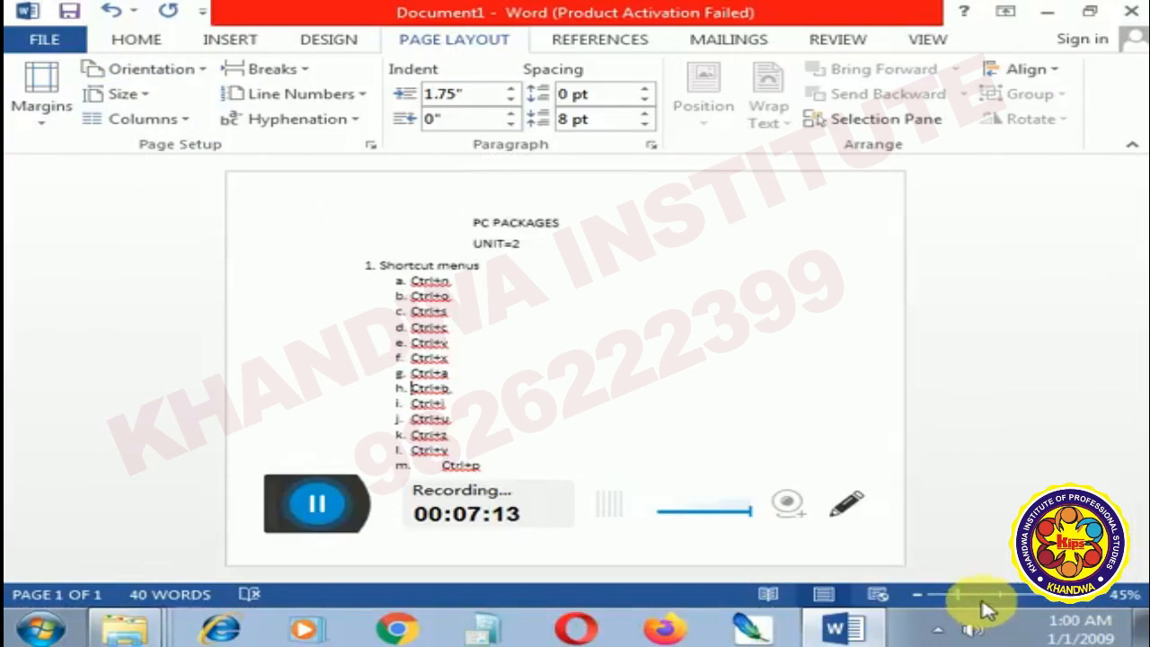
Step: Switch the page orientation to Portrait and back to Landscape
{"action": "left_click", "coordinate": [139, 72]}
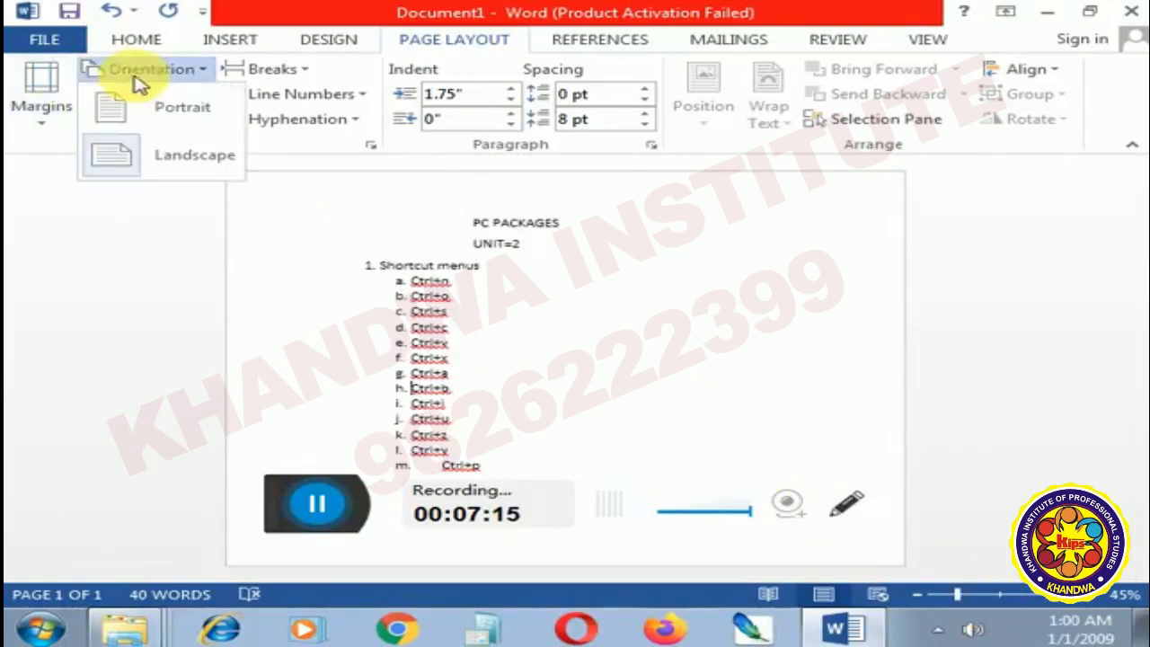
{"action": "left_click", "coordinate": [153, 105]}
{"action": "left_click", "coordinate": [162, 69]}
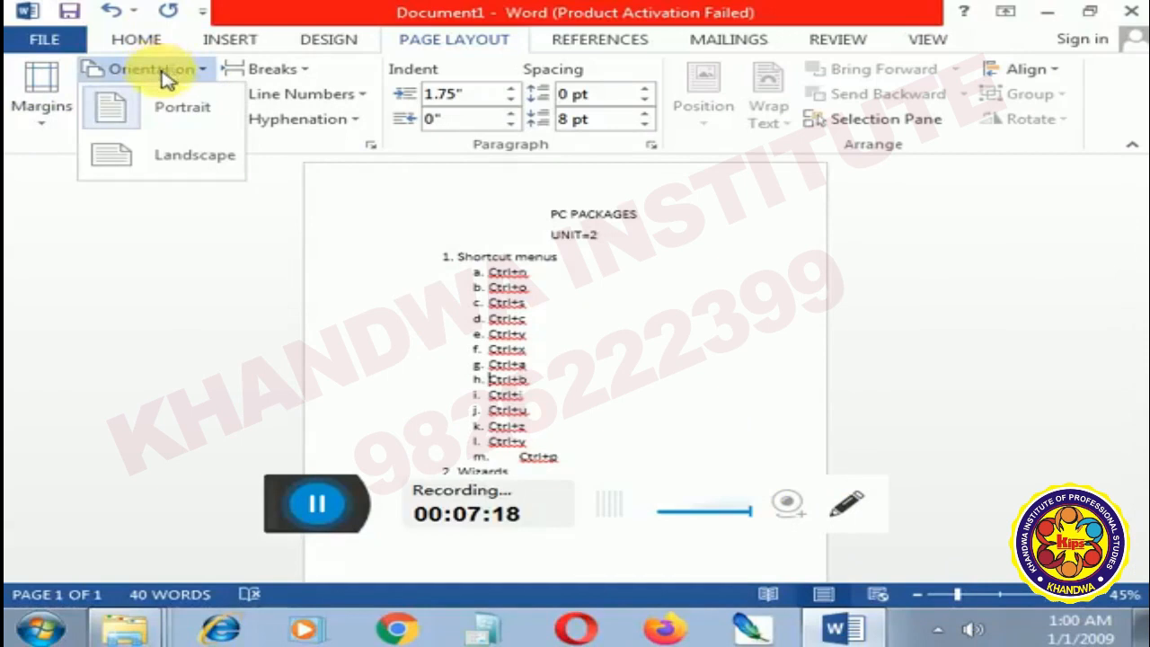
{"action": "left_click", "coordinate": [135, 154]}
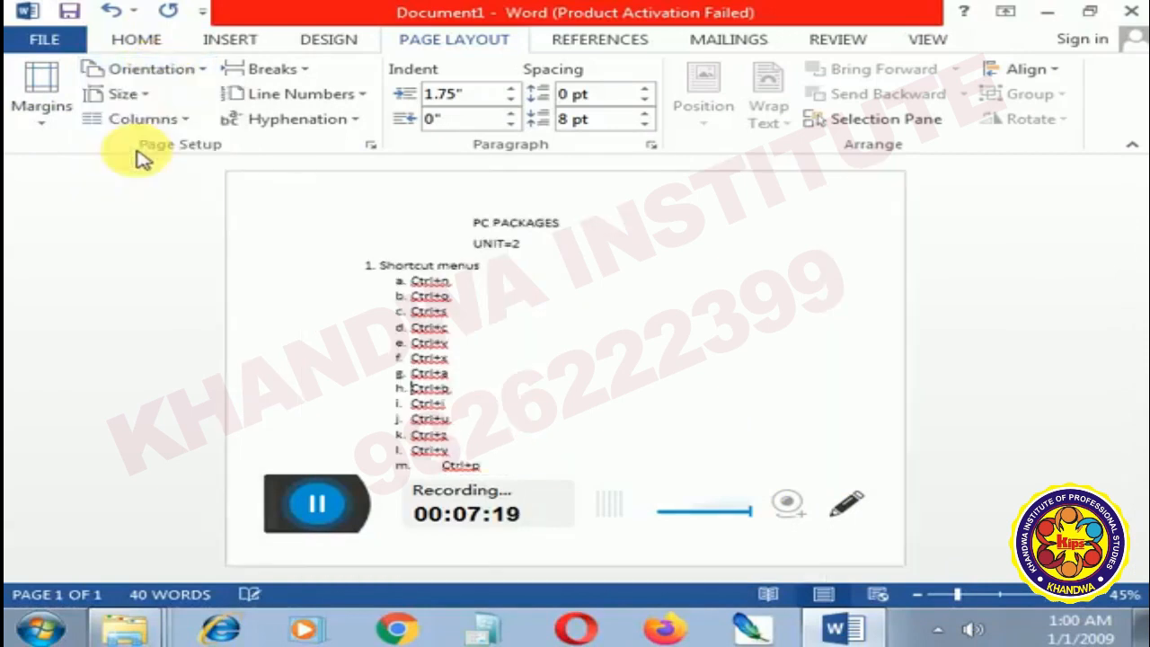
Step: Apply the Normal margins preset and set the document's paper size to A4
{"action": "left_click", "coordinate": [31, 117]}
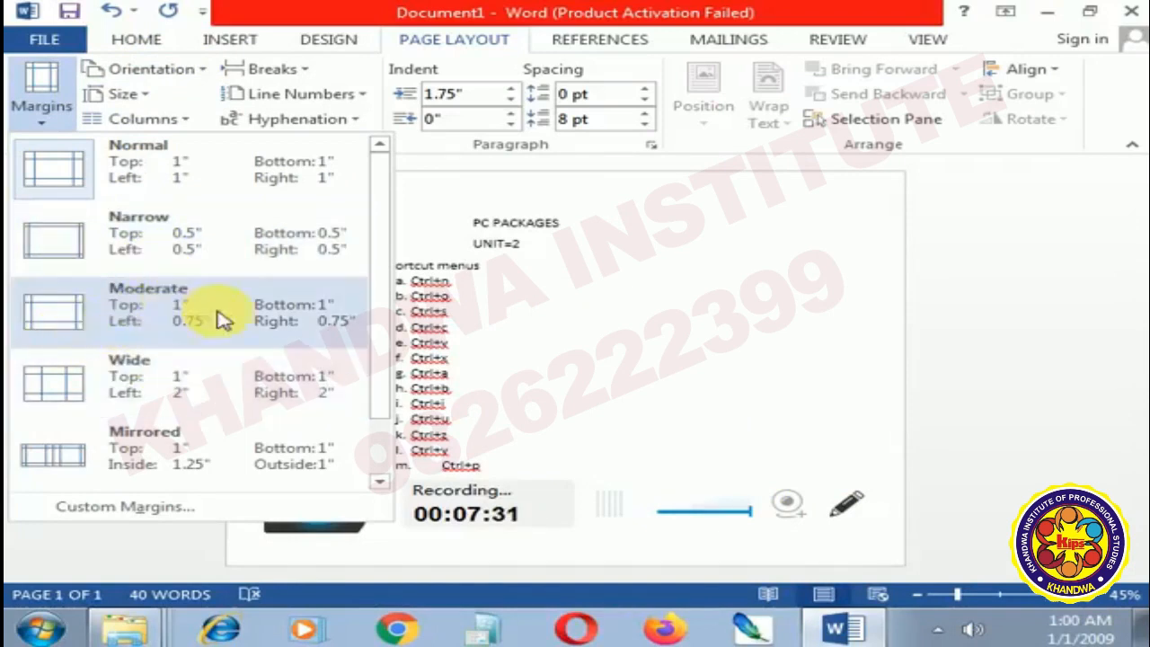
{"action": "left_click", "coordinate": [54, 160]}
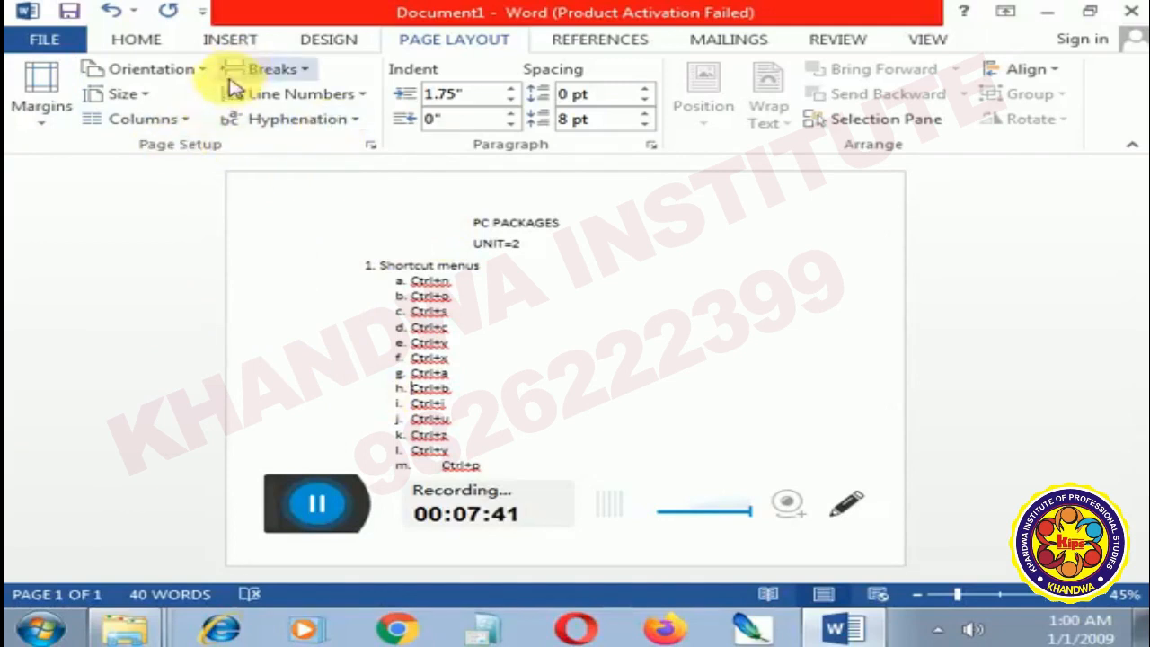
{"action": "left_click", "coordinate": [135, 96]}
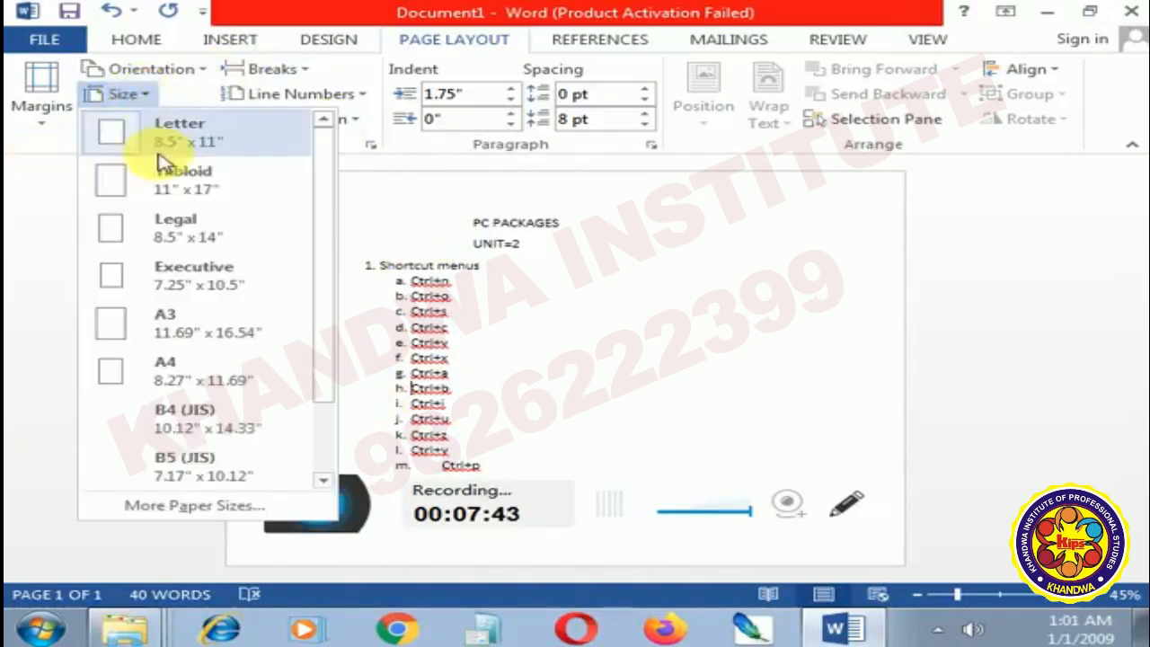
{"action": "left_click", "coordinate": [149, 373]}
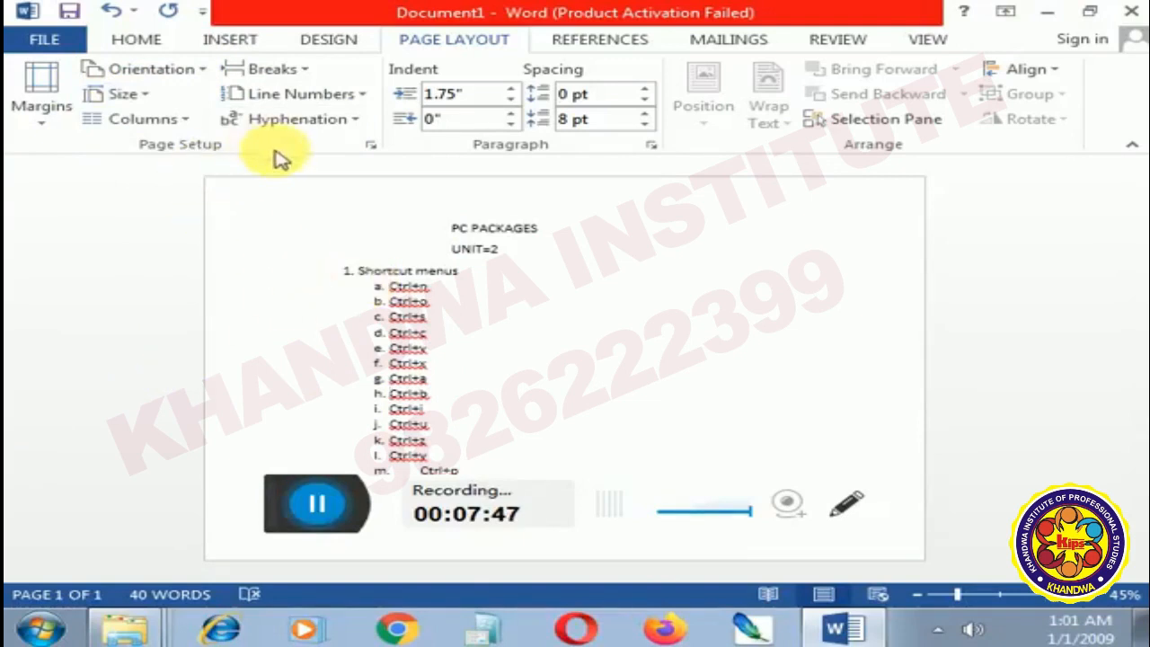
{"action": "scroll", "coordinate": [283, 167], "scroll_direction": "up", "scroll_amount": 3}
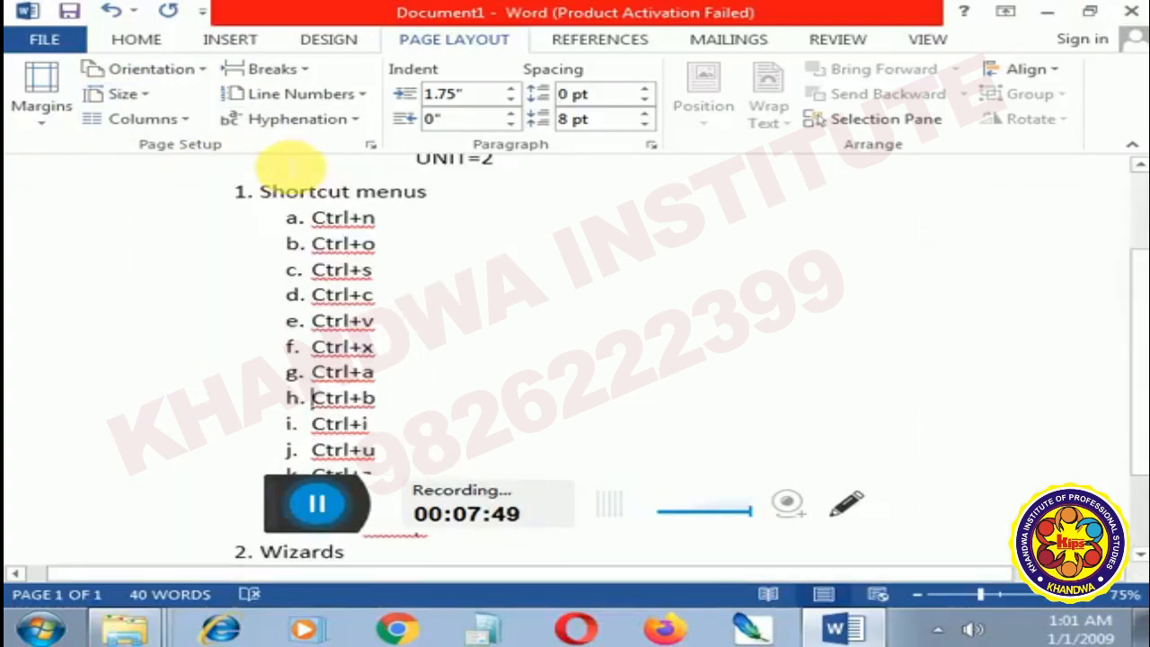
{"action": "scroll", "coordinate": [344, 241], "scroll_direction": "up", "scroll_amount": 1}
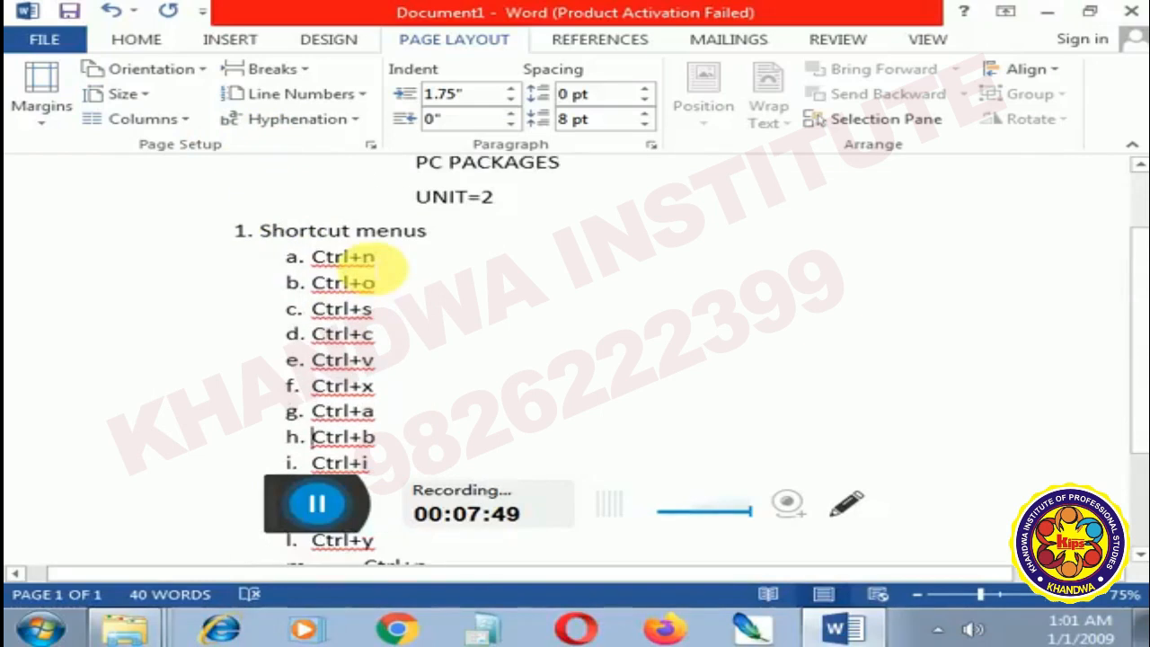
{"action": "left_click", "coordinate": [995, 595]}
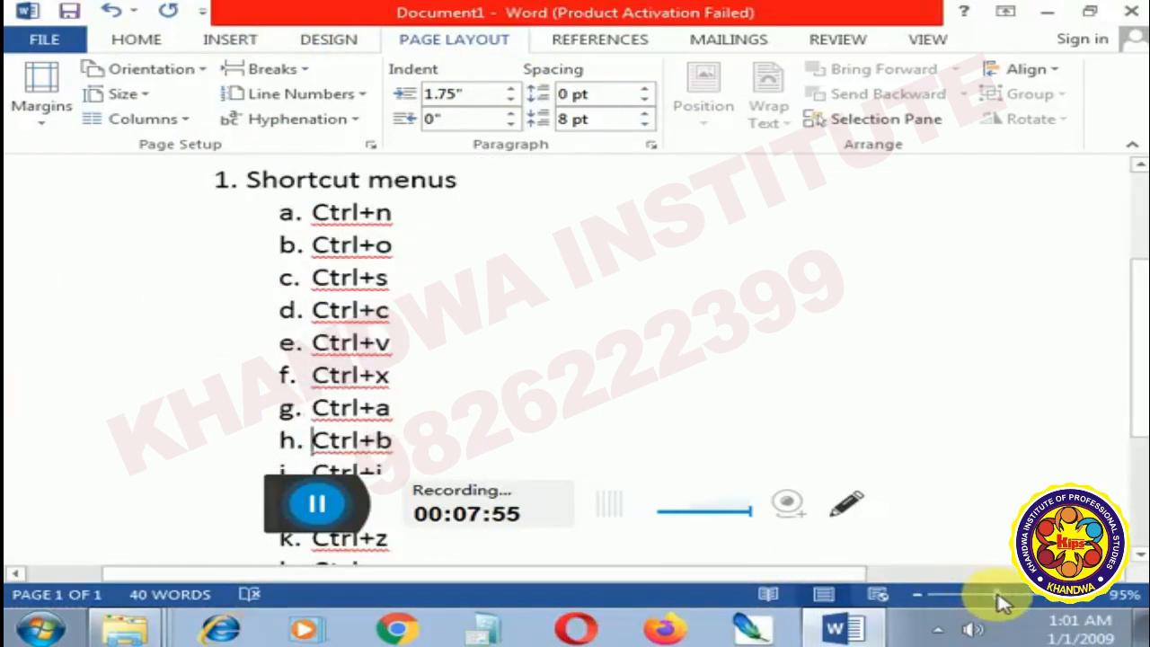
Step: View the document in Read Mode, look at its second screen, and return to Print Layout
{"action": "left_click", "coordinate": [913, 36]}
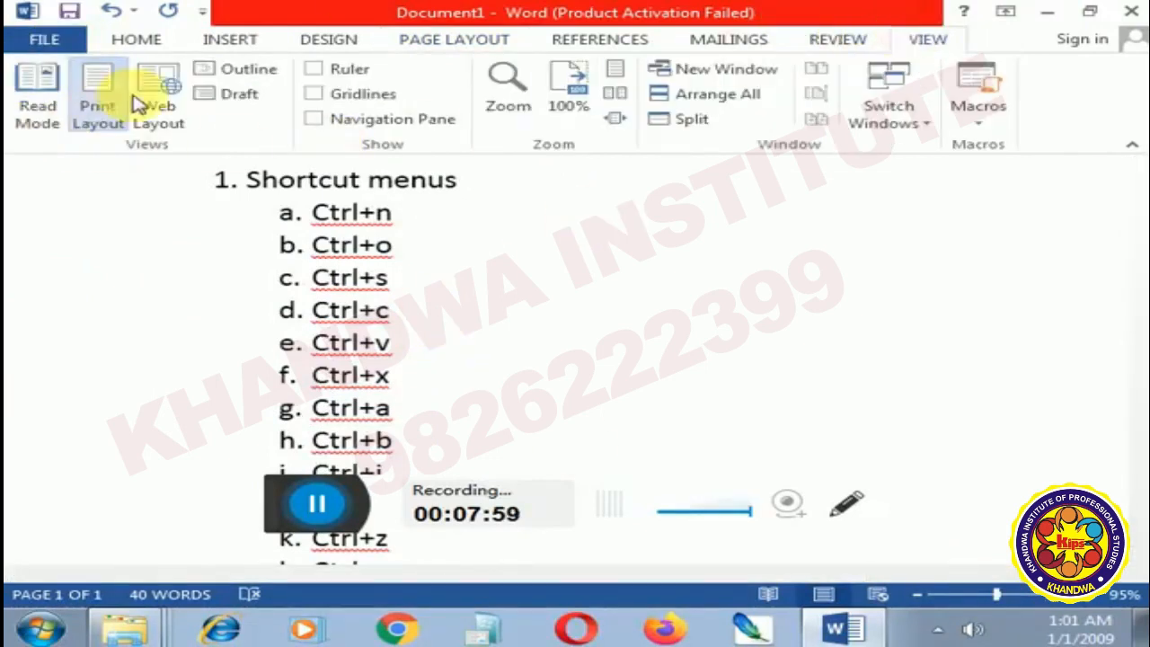
{"action": "left_click", "coordinate": [40, 121]}
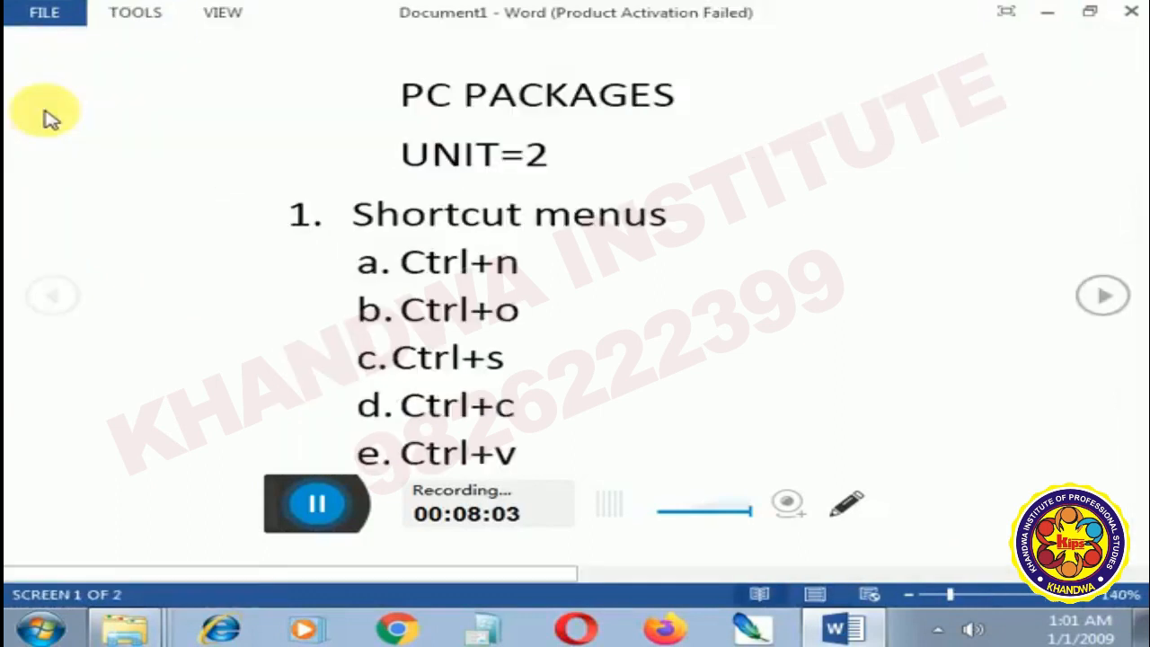
{"action": "left_click", "coordinate": [1101, 301]}
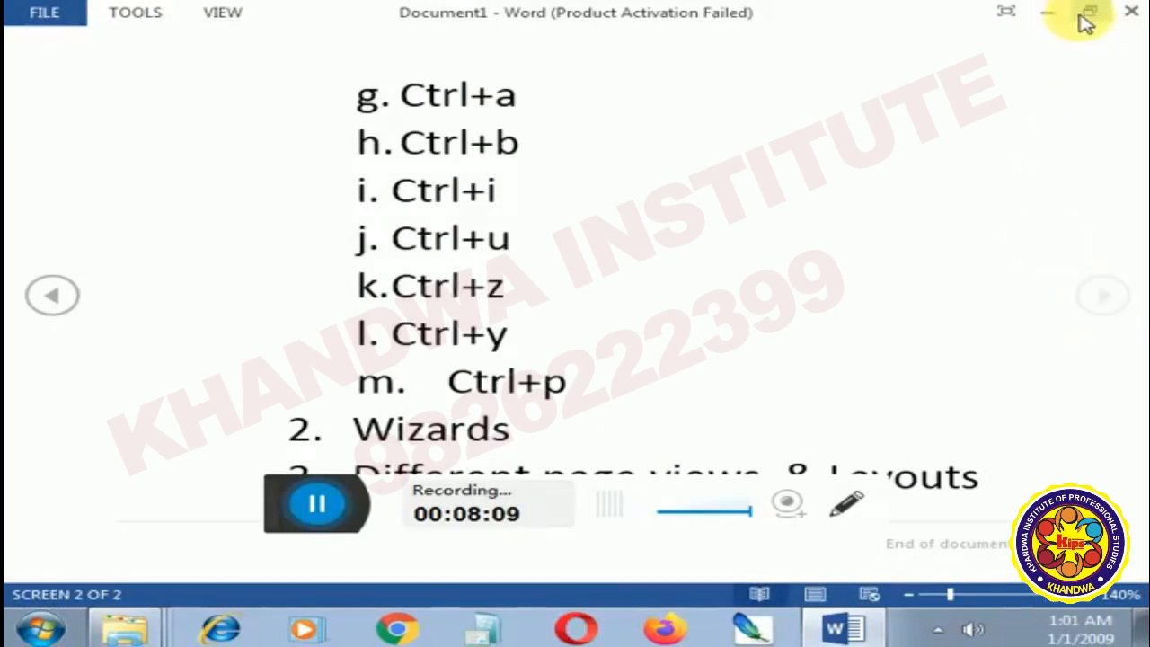
{"action": "left_click", "coordinate": [1040, 14]}
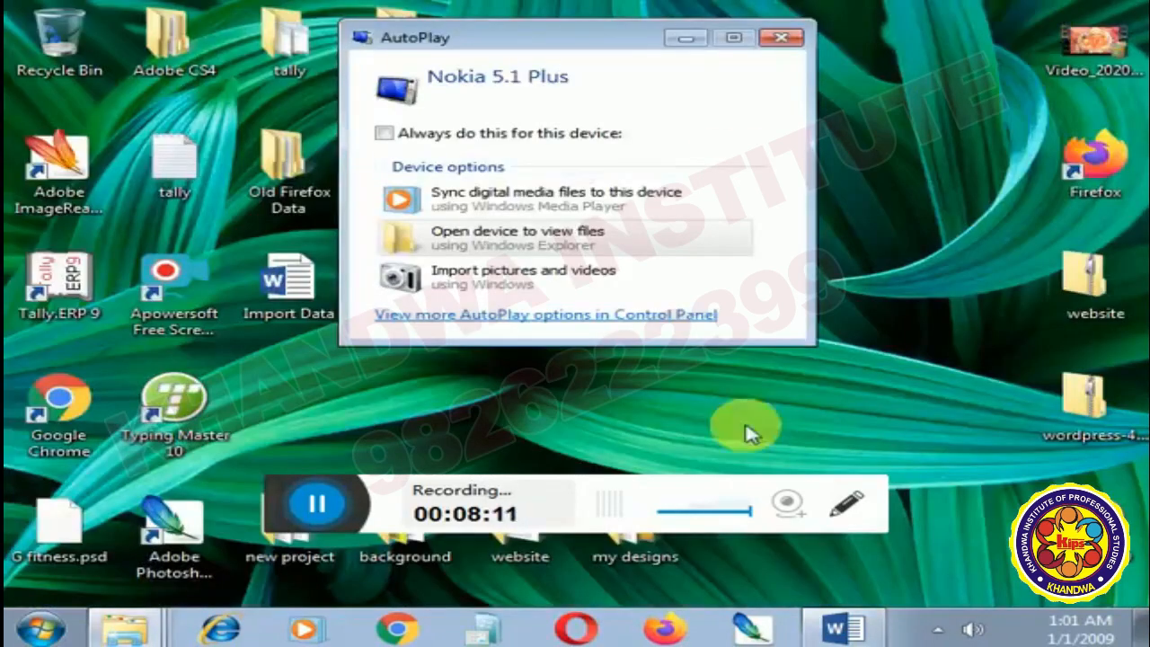
{"action": "left_click", "coordinate": [866, 623]}
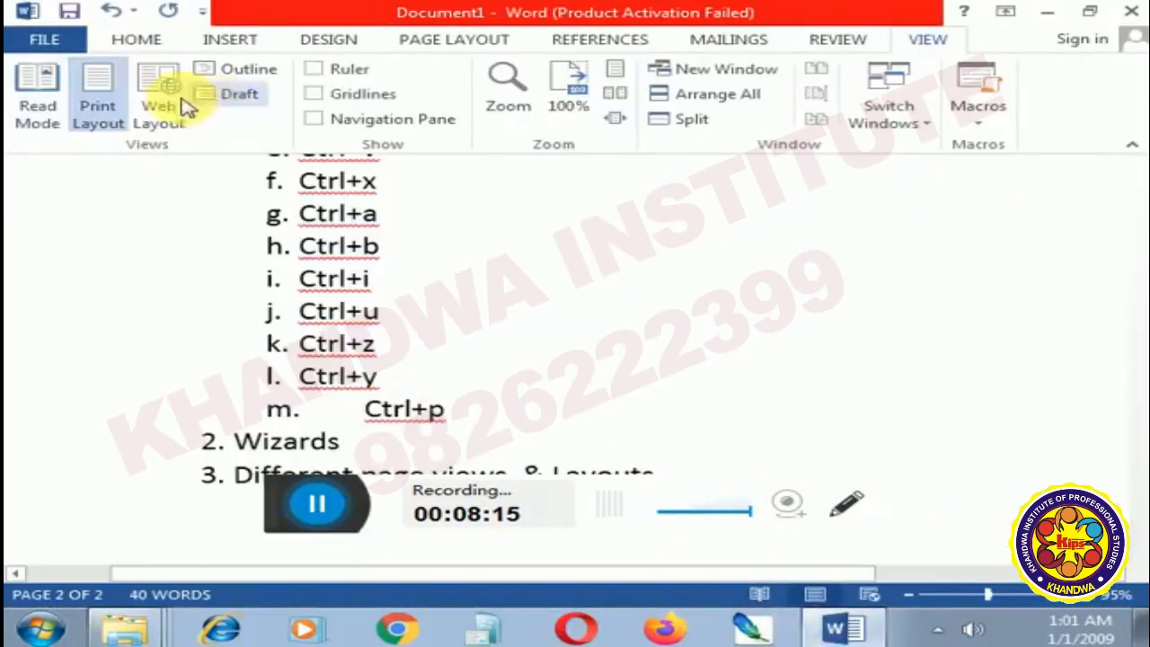
{"action": "left_click", "coordinate": [97, 114]}
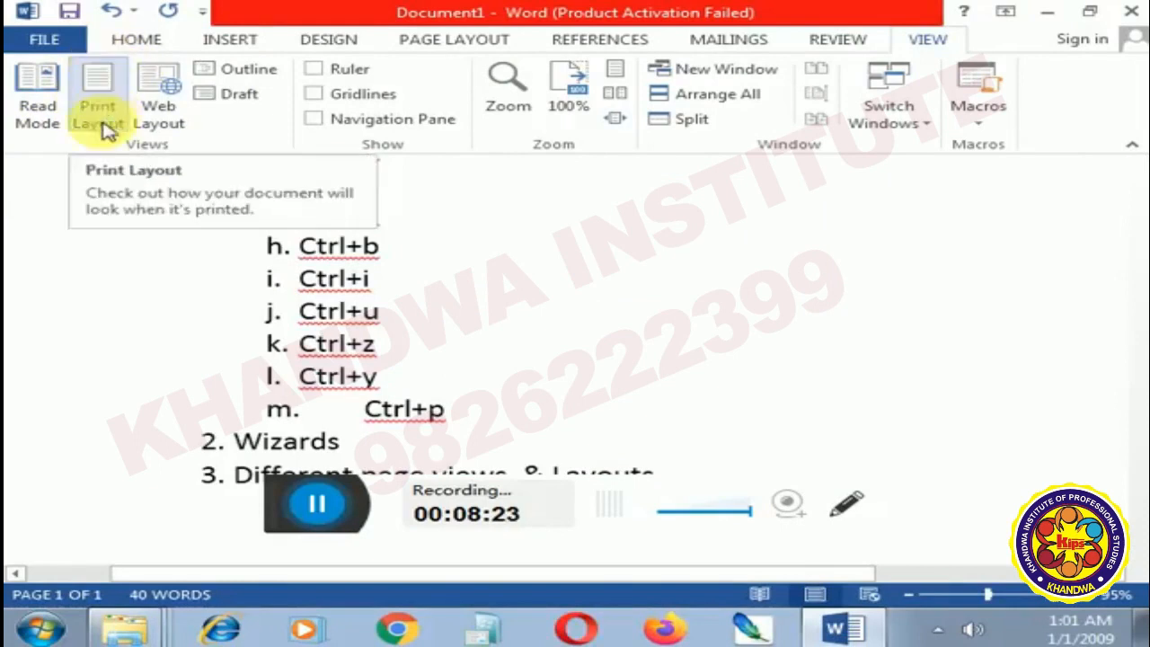
Step: Look through the document in Web Layout and return to Print Layout
{"action": "left_click", "coordinate": [166, 100]}
{"action": "scroll", "coordinate": [589, 243], "scroll_direction": "down", "scroll_amount": 3}
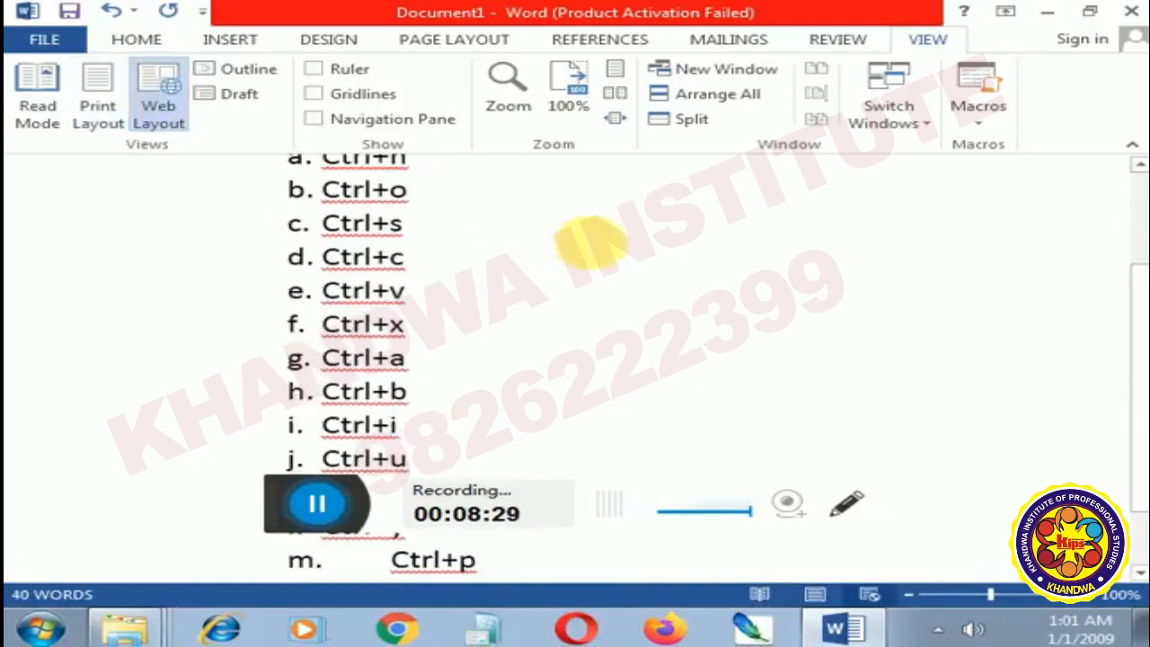
{"action": "scroll", "coordinate": [589, 241], "scroll_direction": "down", "scroll_amount": 2}
{"action": "left_click", "coordinate": [95, 104]}
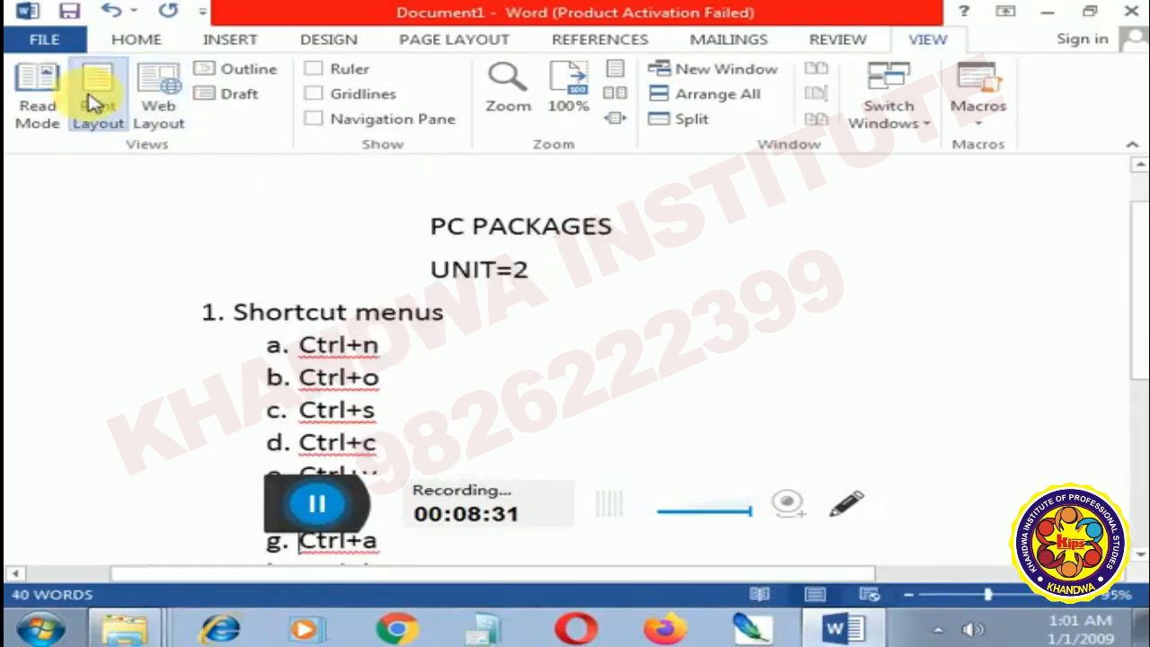
Step: View the document in Draft view, look through it in Outline view, and close Outline view
{"action": "left_click", "coordinate": [252, 97]}
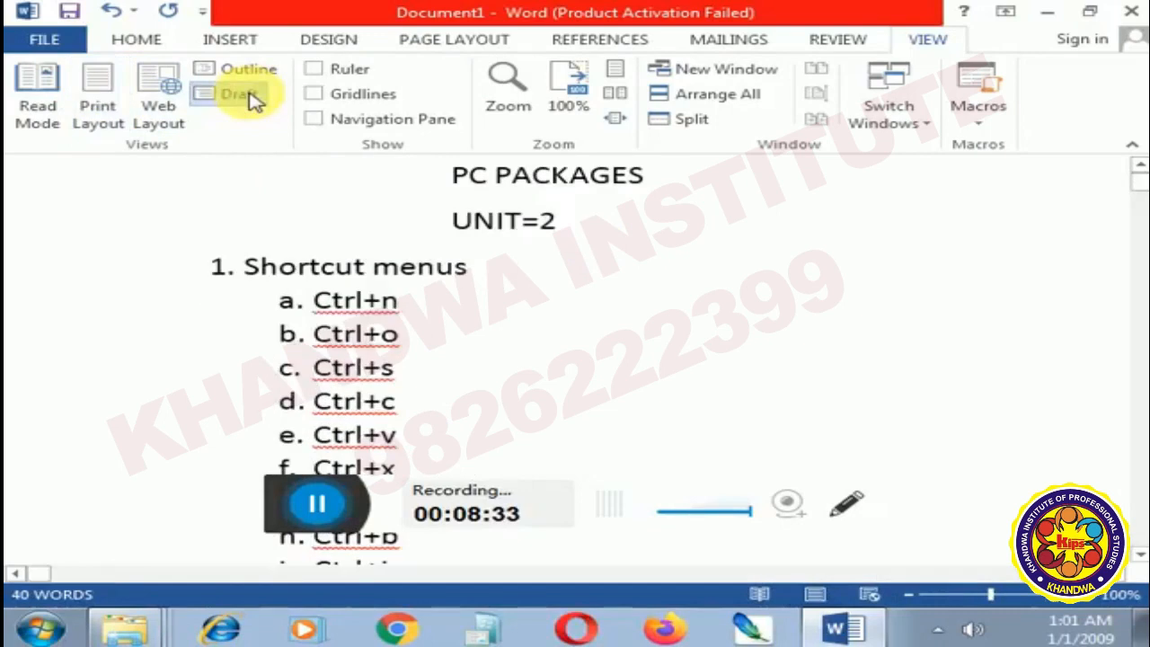
{"action": "left_click", "coordinate": [247, 72]}
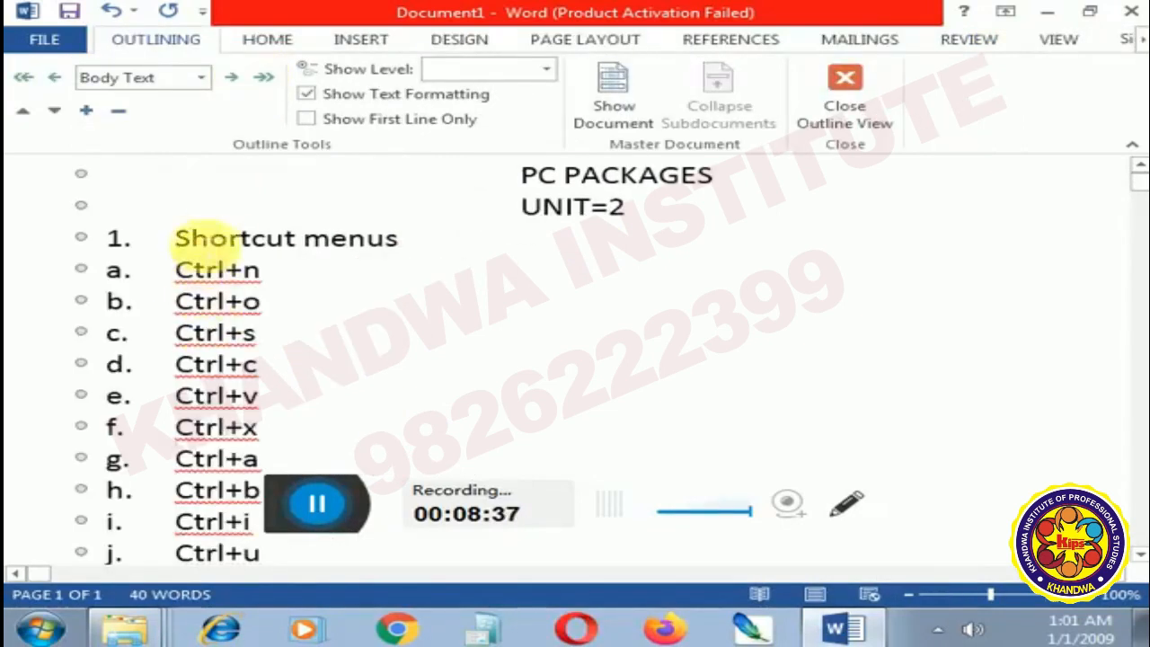
{"action": "scroll", "coordinate": [225, 235], "scroll_direction": "down", "scroll_amount": 3}
{"action": "scroll", "coordinate": [230, 234], "scroll_direction": "down", "scroll_amount": 3}
{"action": "scroll", "coordinate": [247, 234], "scroll_direction": "up", "scroll_amount": 6}
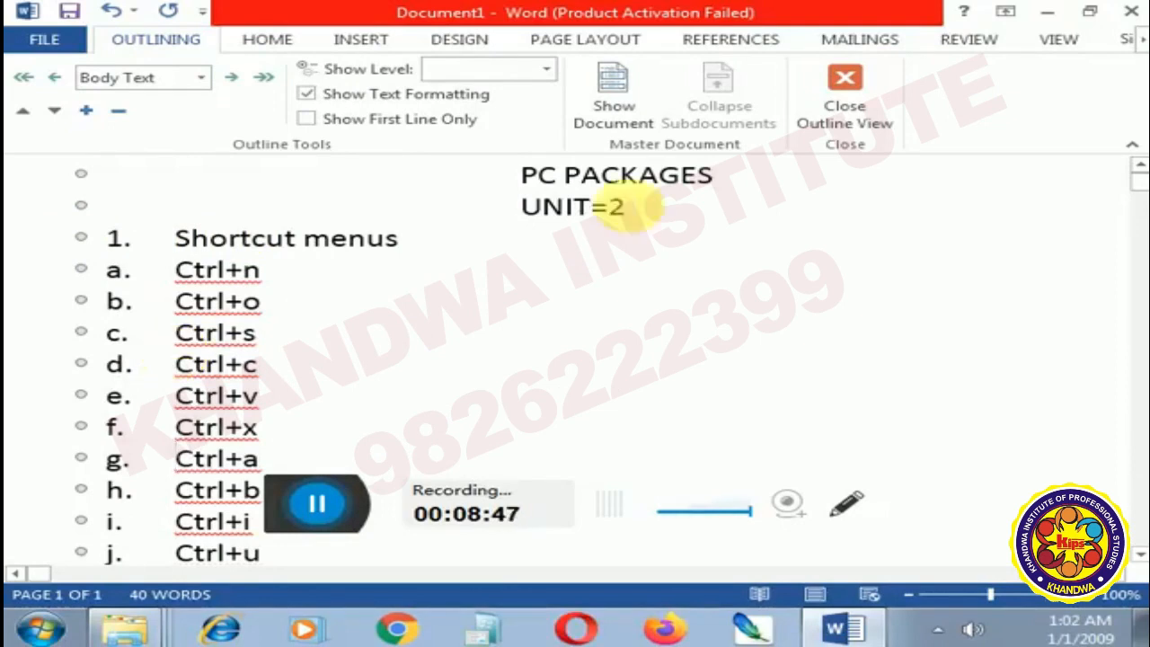
{"action": "left_click", "coordinate": [864, 119]}
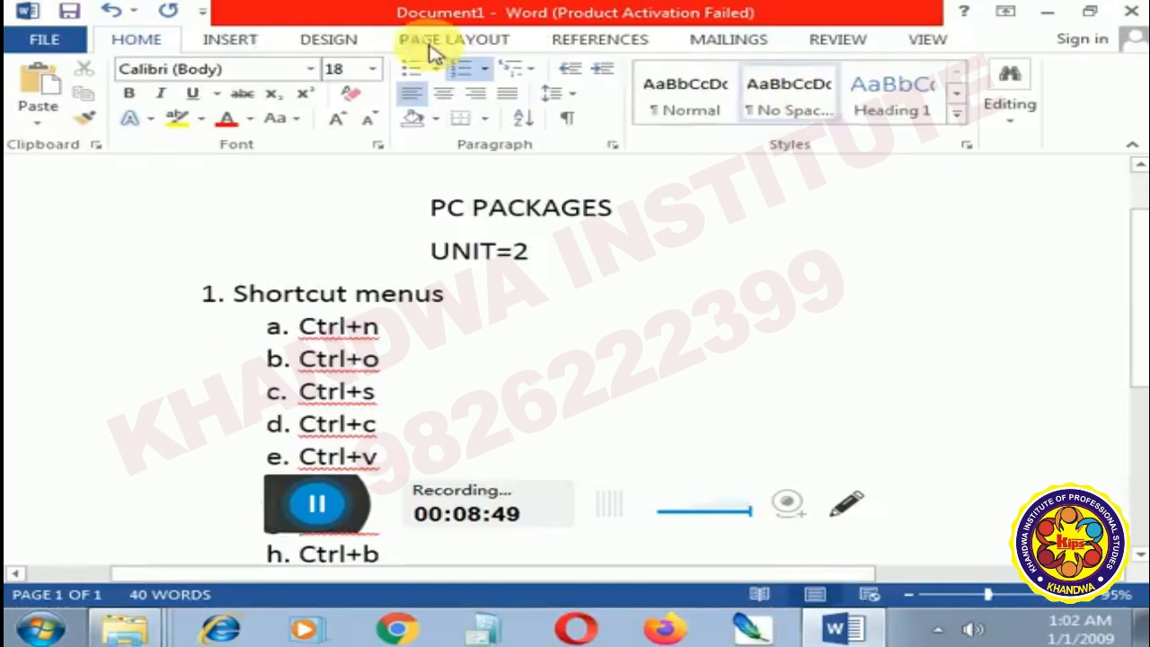
{"action": "left_click", "coordinate": [921, 39]}
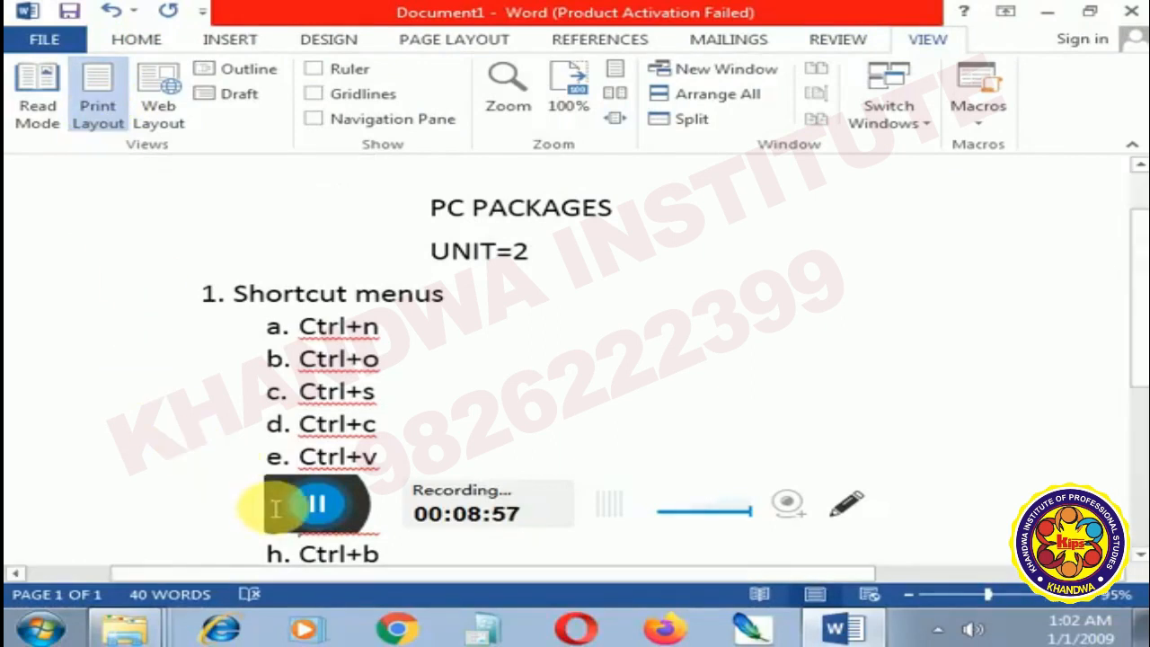
{"action": "scroll", "coordinate": [449, 360], "scroll_direction": "down", "scroll_amount": 4}
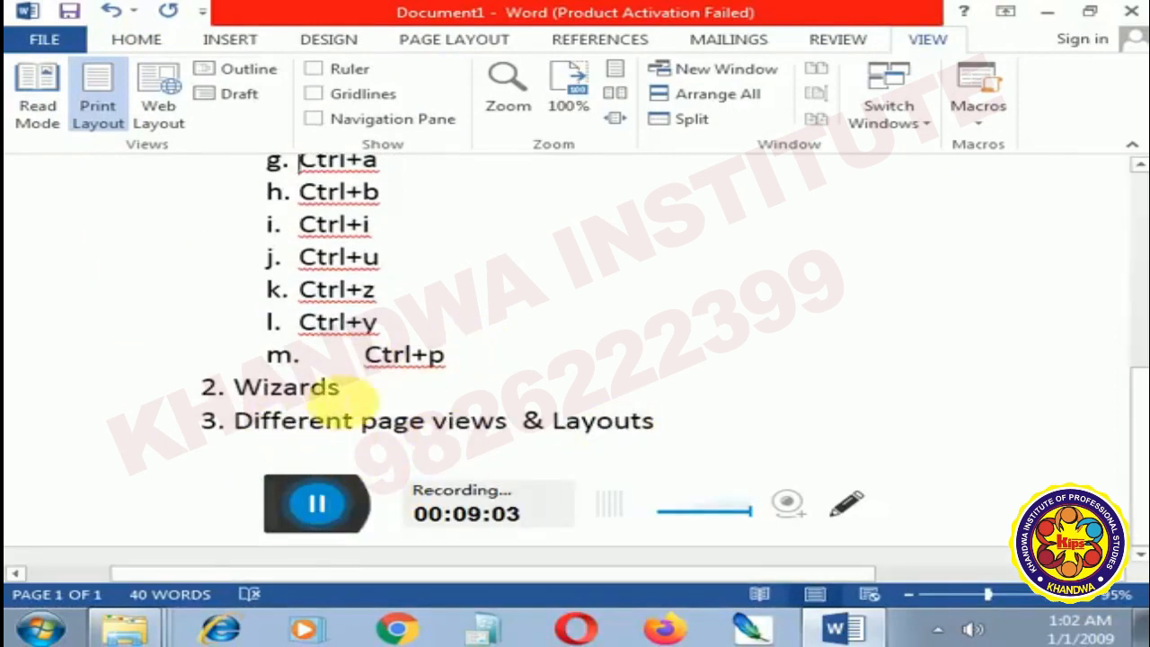
{"action": "scroll", "coordinate": [342, 386], "scroll_direction": "up", "scroll_amount": 4}
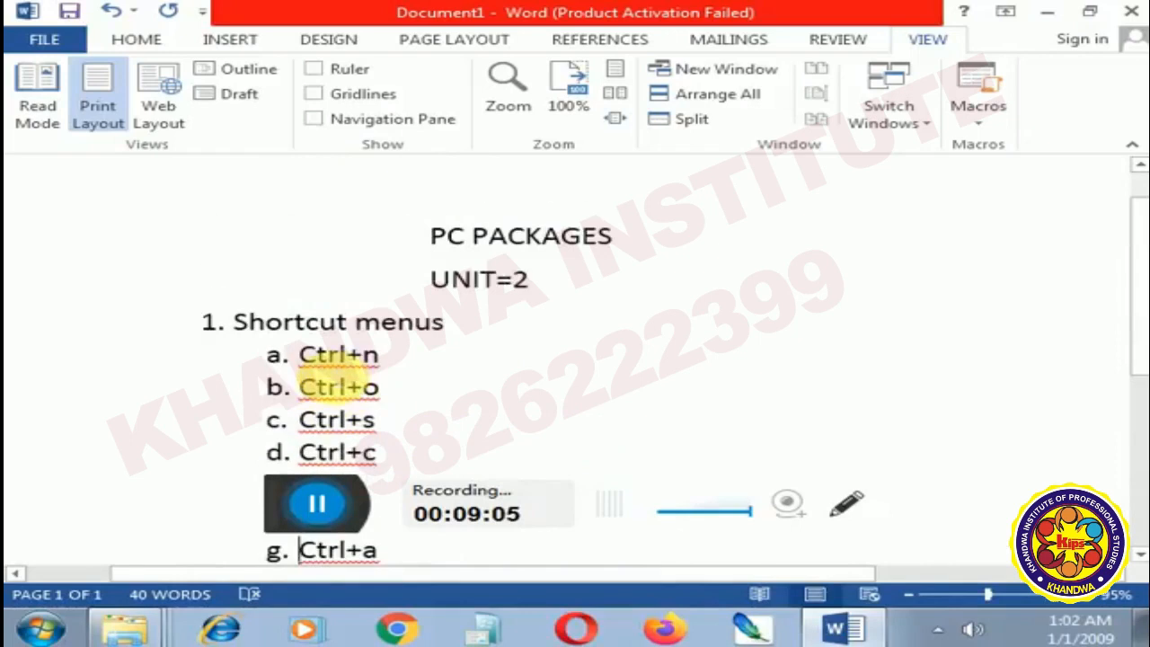
{"action": "scroll", "coordinate": [338, 413], "scroll_direction": "down", "scroll_amount": 1}
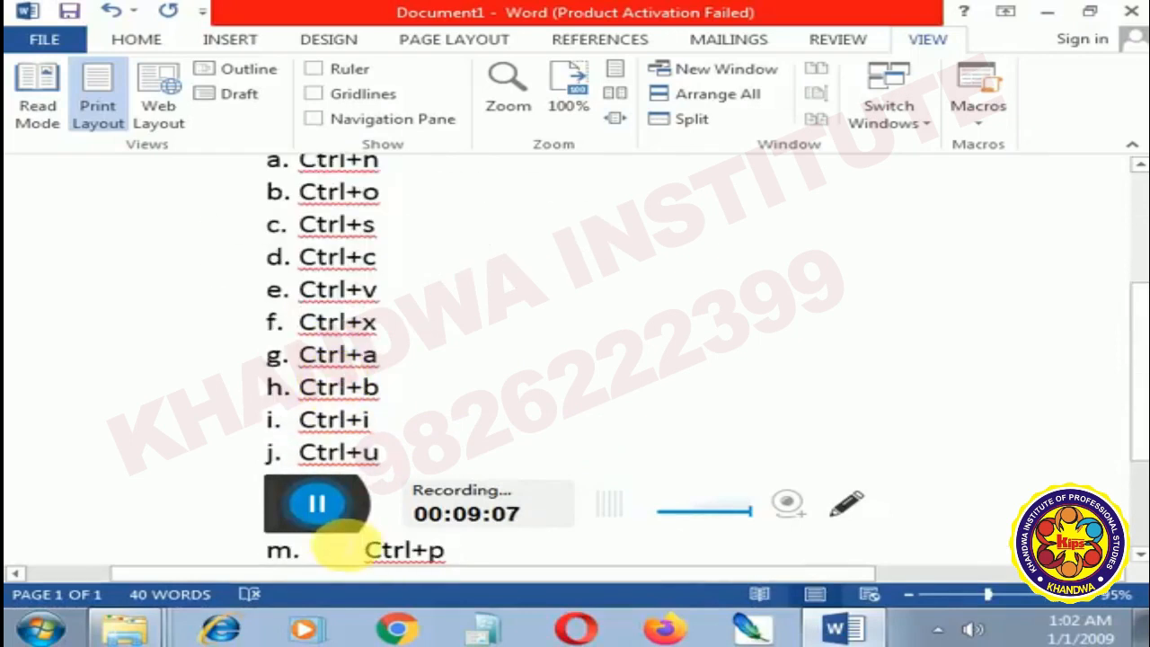